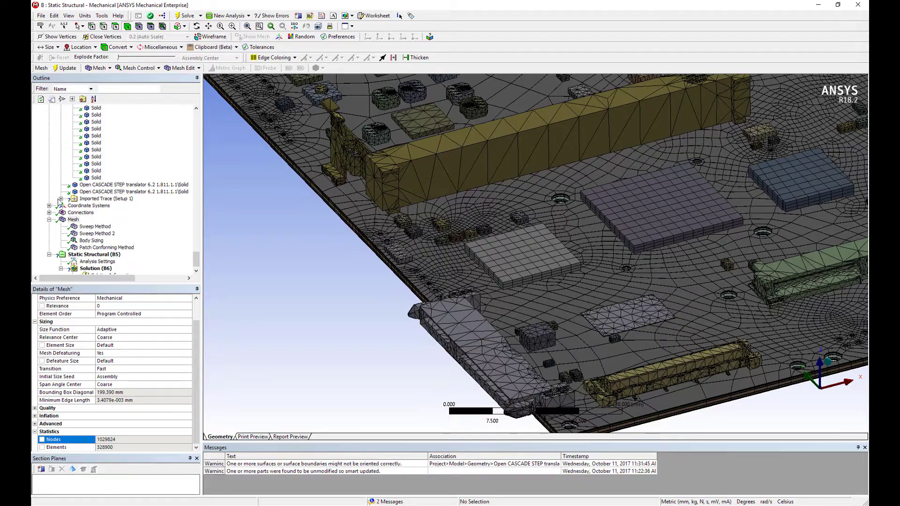
- Scope the Imported Trace object to the 21 bodies box-selected at the circuit board's corner, covering the stacked board layers
click(90, 178)
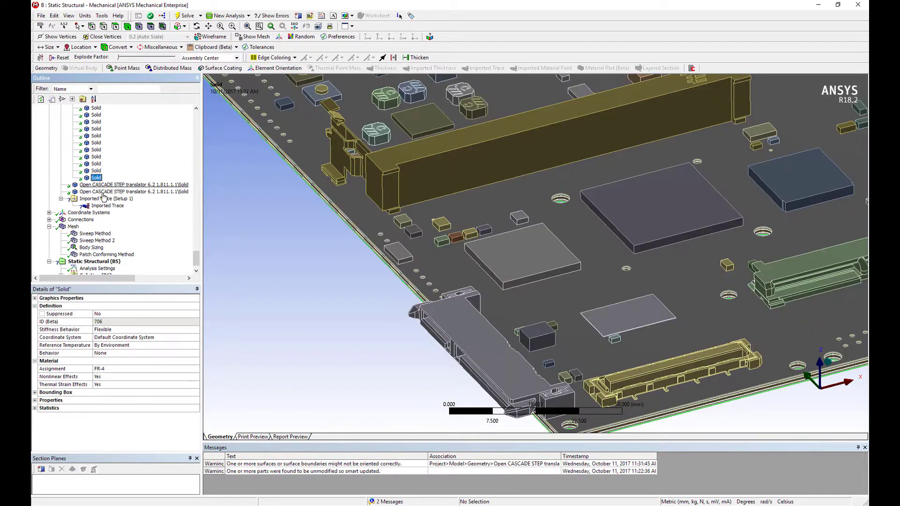
click(117, 185)
click(115, 192)
click(98, 207)
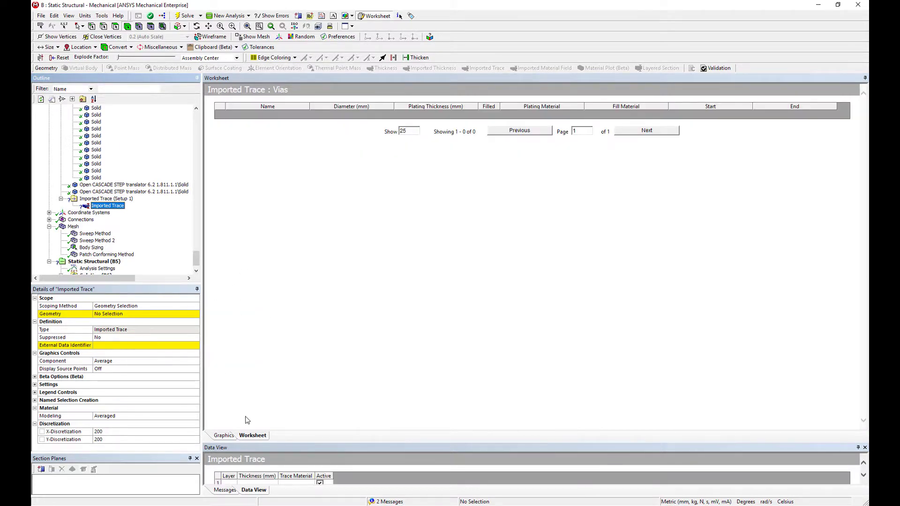
click(228, 436)
click(128, 314)
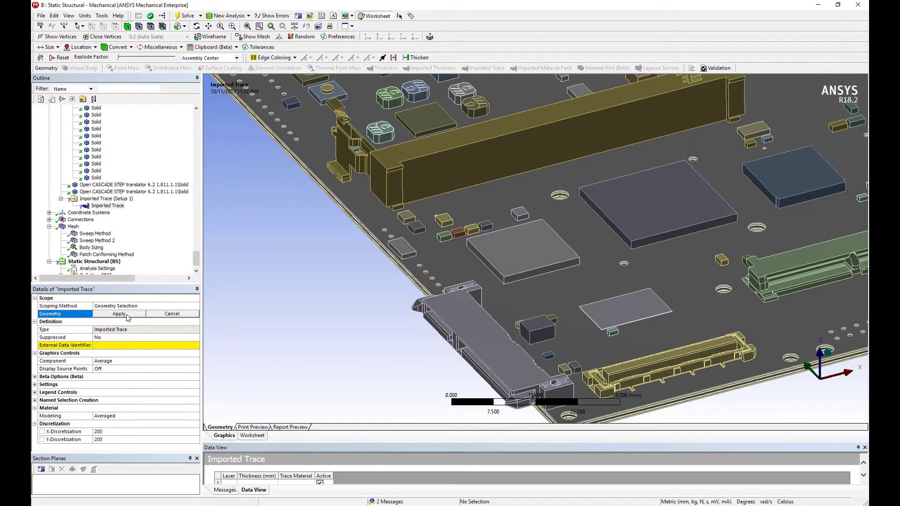
ctrl+middle_drag(291, 298, 239, 140)
scroll(461, 169, up, 5)
click(81, 26)
click(89, 45)
drag(502, 336, 427, 255)
click(119, 313)
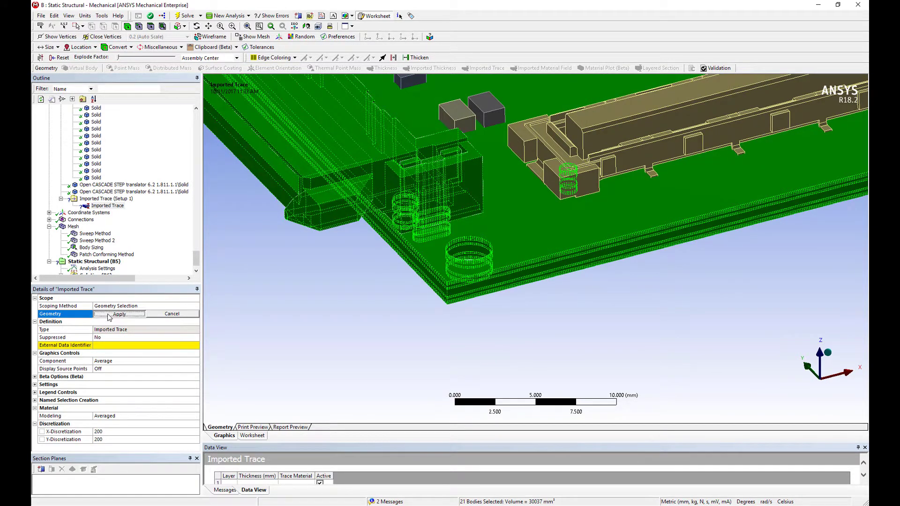
- Set the Imported Trace's External Data Identifier to File1
click(136, 345)
click(196, 345)
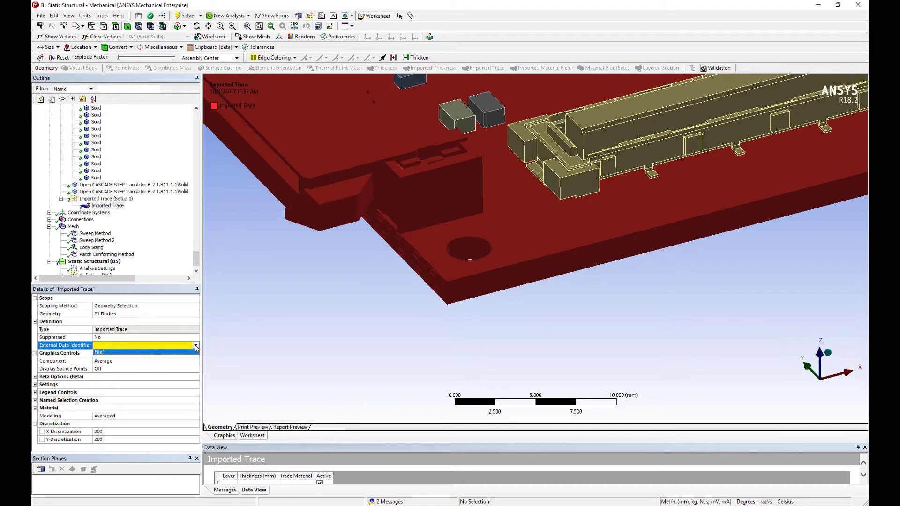
click(162, 354)
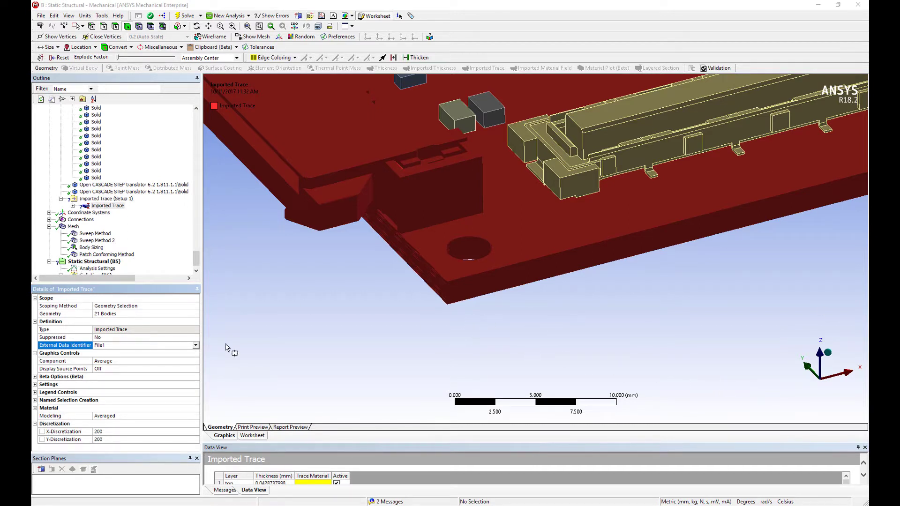
- Enlarge the layer table and assign Copper Alloy as the trace material of the top layer
drag(382, 443, 383, 362)
click(323, 402)
click(324, 401)
click(337, 402)
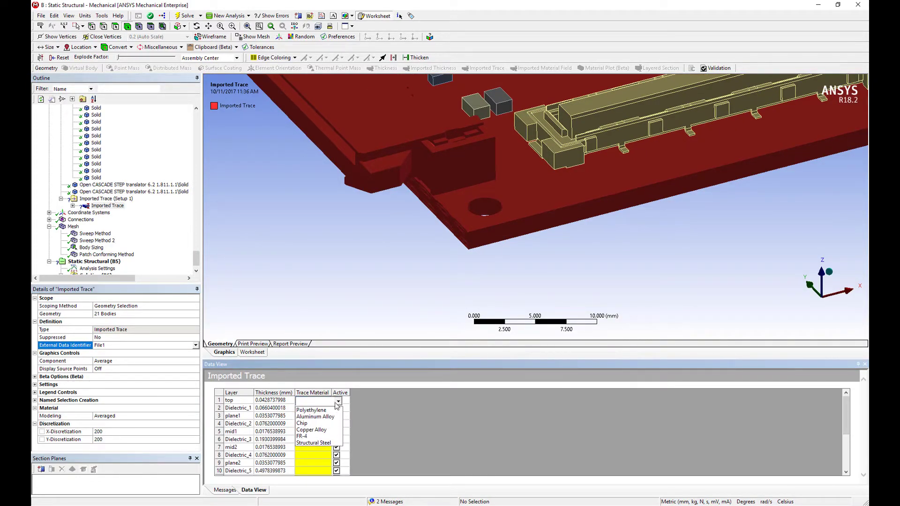
click(313, 424)
click(395, 413)
drag(331, 401, 329, 402)
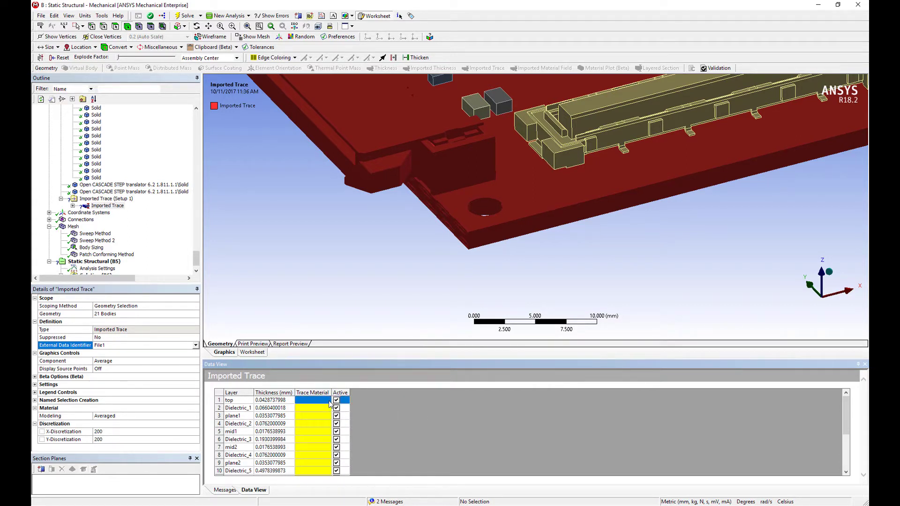
click(329, 402)
click(313, 424)
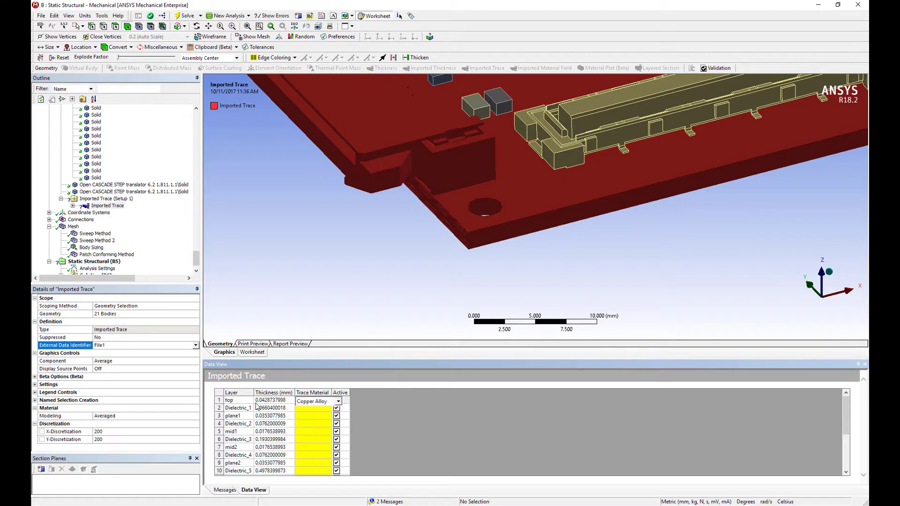
click(255, 403)
- Copy the Copper Alloy trace material to all remaining layers down to the bottom layer
click(318, 401)
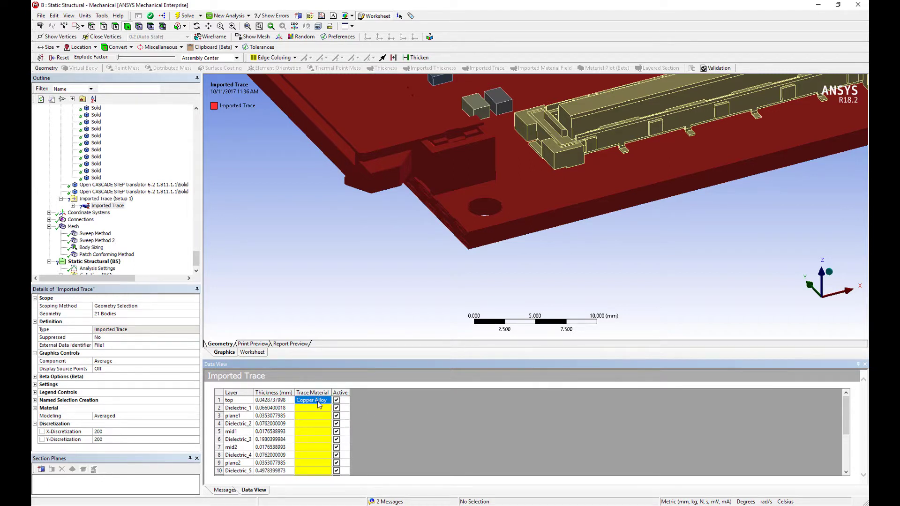
scroll(323, 421, down, 3)
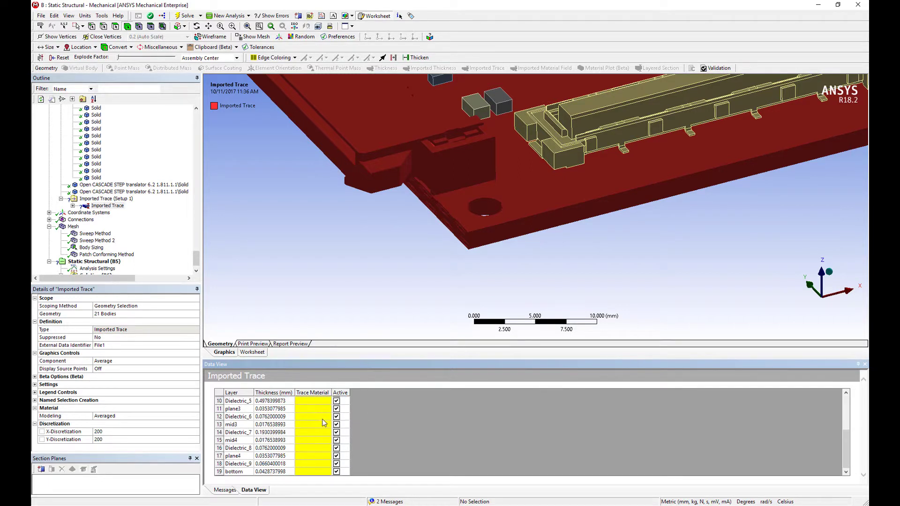
shift+click(321, 471)
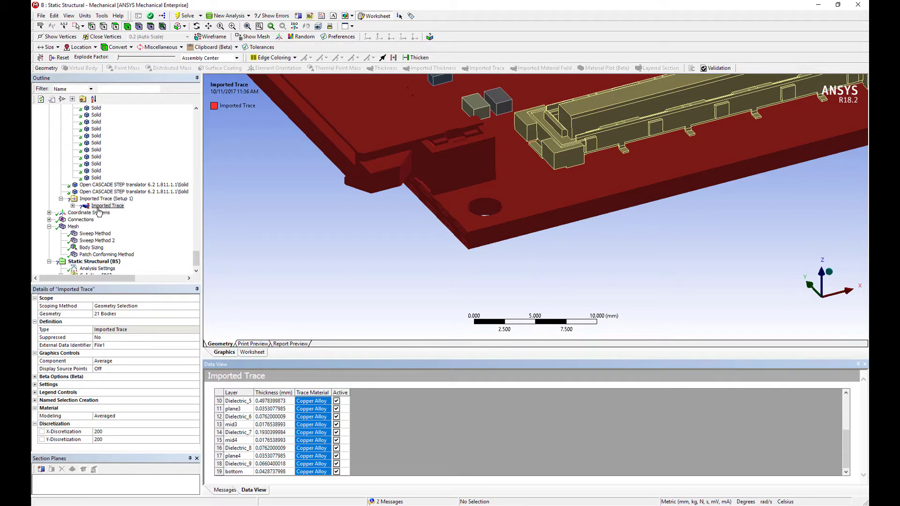
- In the imported trace's via worksheet, set the first via's plating material to Copper Alloy
click(253, 352)
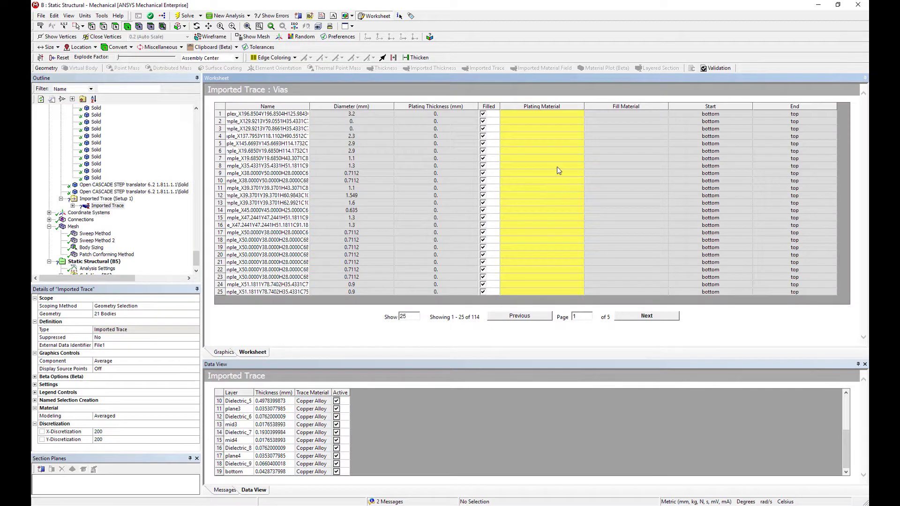
click(535, 114)
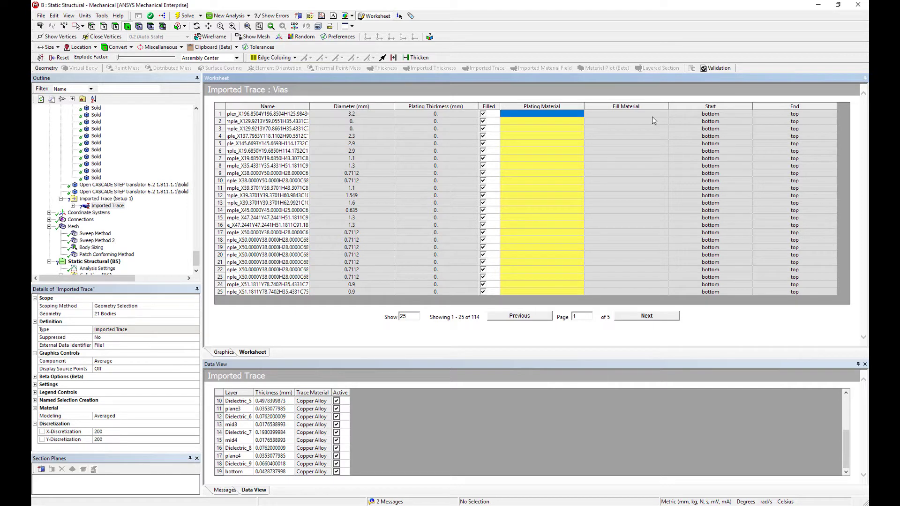
click(570, 117)
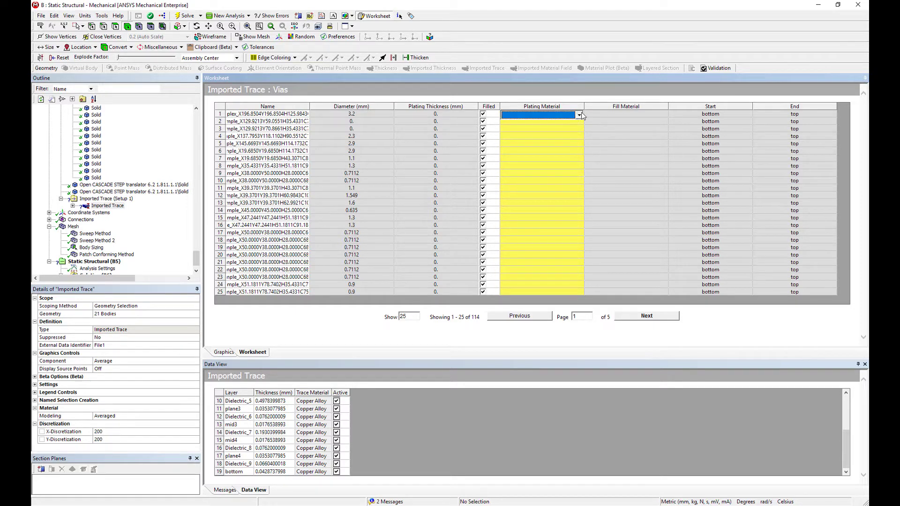
click(580, 115)
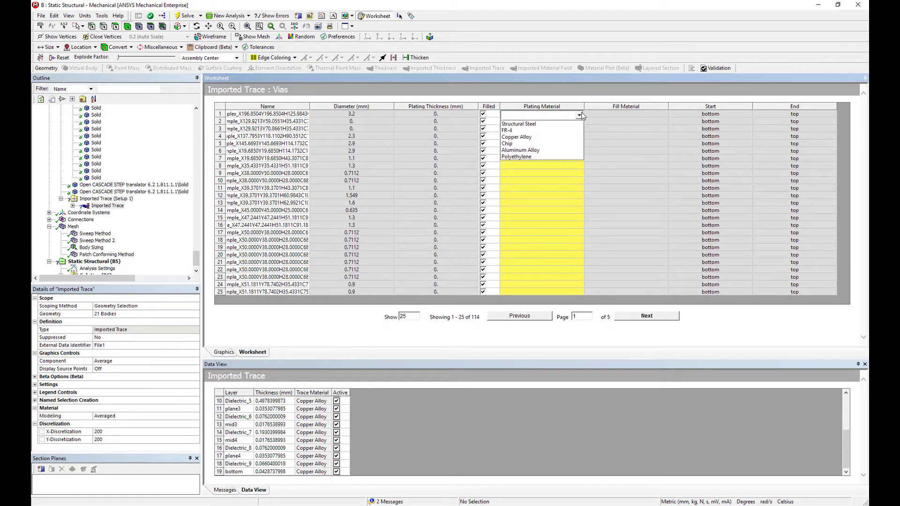
click(533, 137)
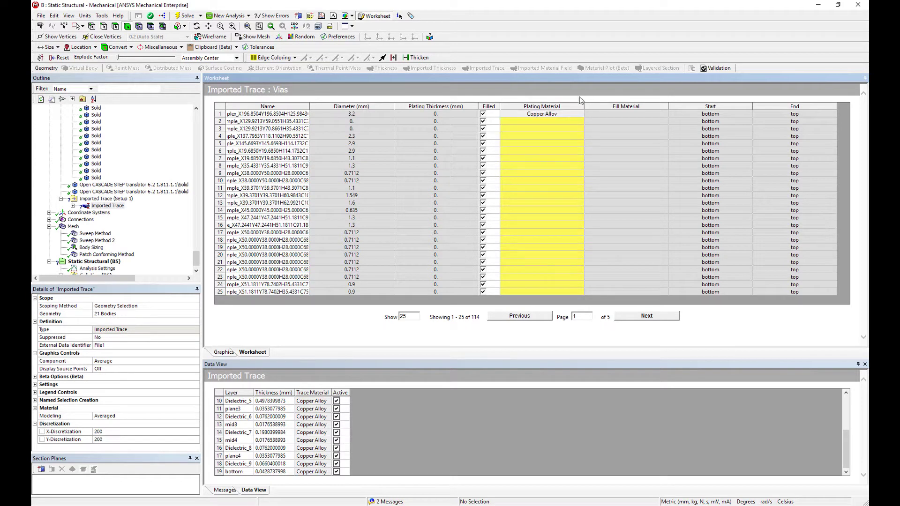
click(561, 115)
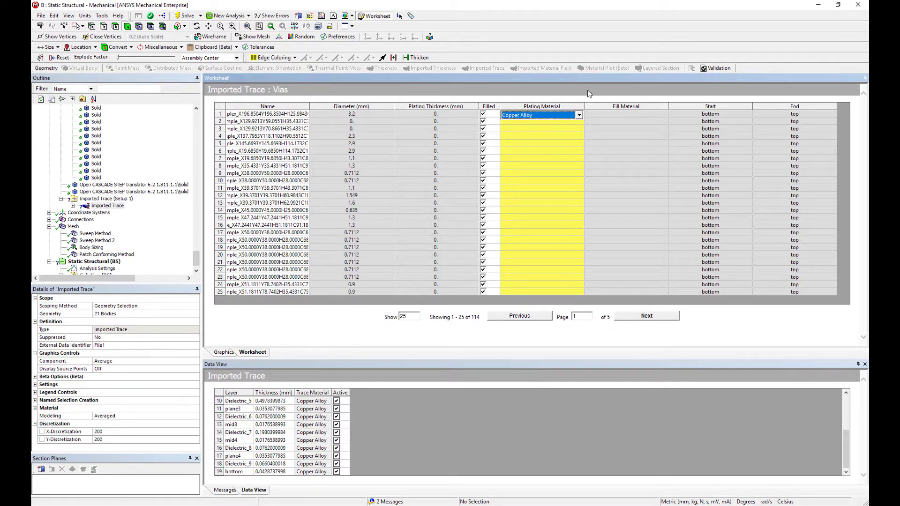
click(588, 91)
- Copy the first via's plating material and set the via table to show 200 rows per page
click(569, 114)
key(ctrl+c)
key(Down)
key(Return)
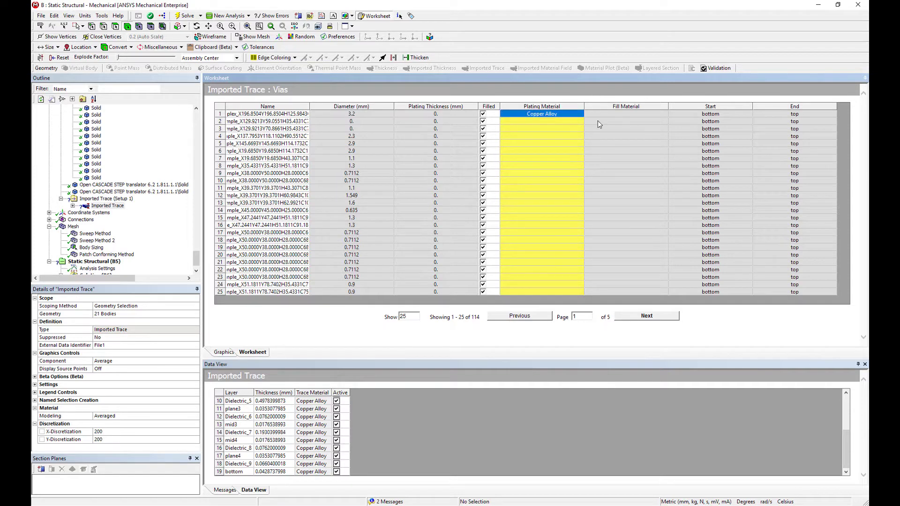
click(562, 121)
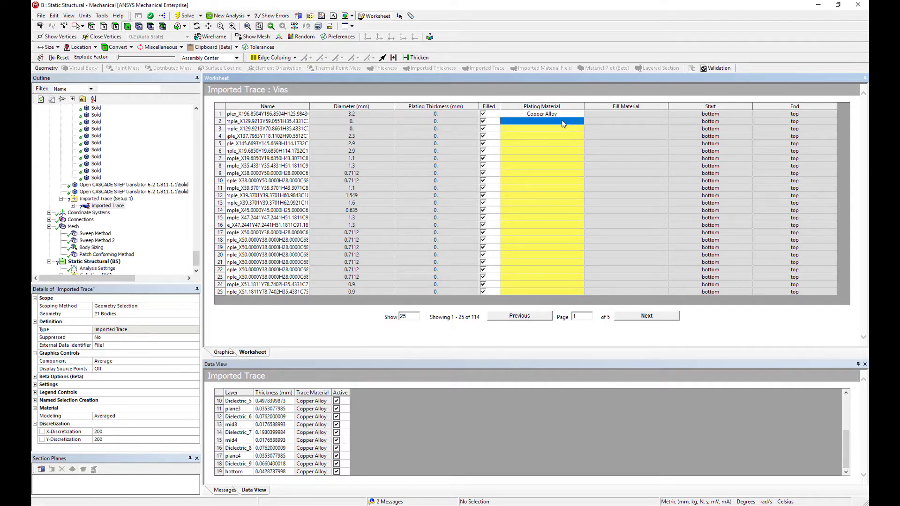
double_click(411, 317)
text(200)
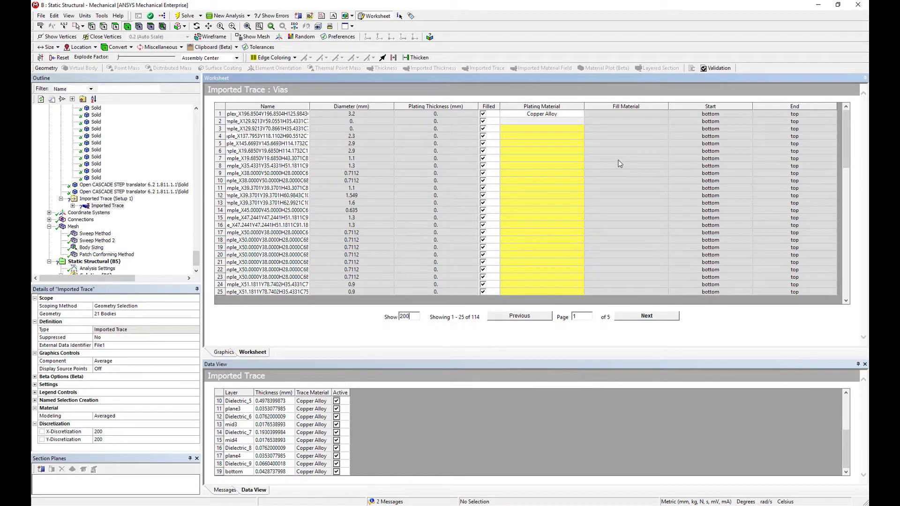
- Fill the plating material of vias 2 to 114 with Copper Alloy
click(571, 122)
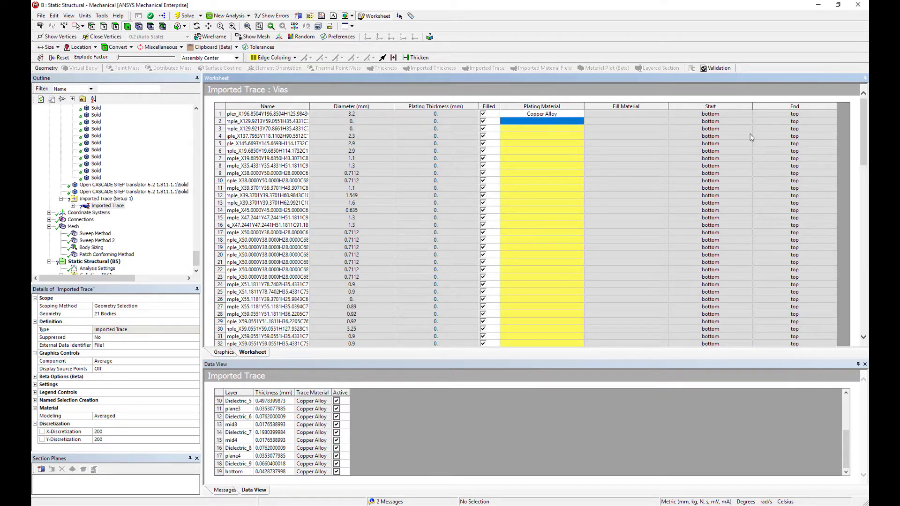
drag(864, 123, 863, 302)
shift+click(546, 309)
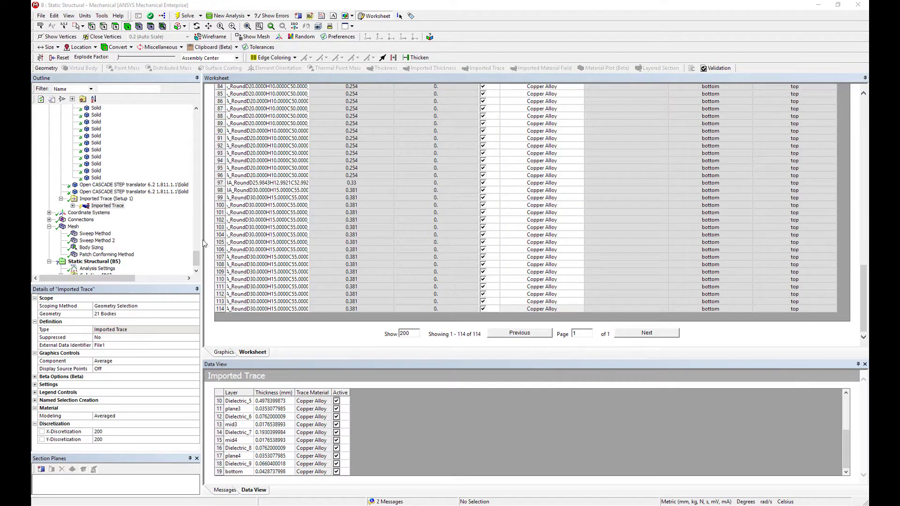
- Import the trace data onto the board layers and inspect the mapped trace distribution
right_click(116, 207)
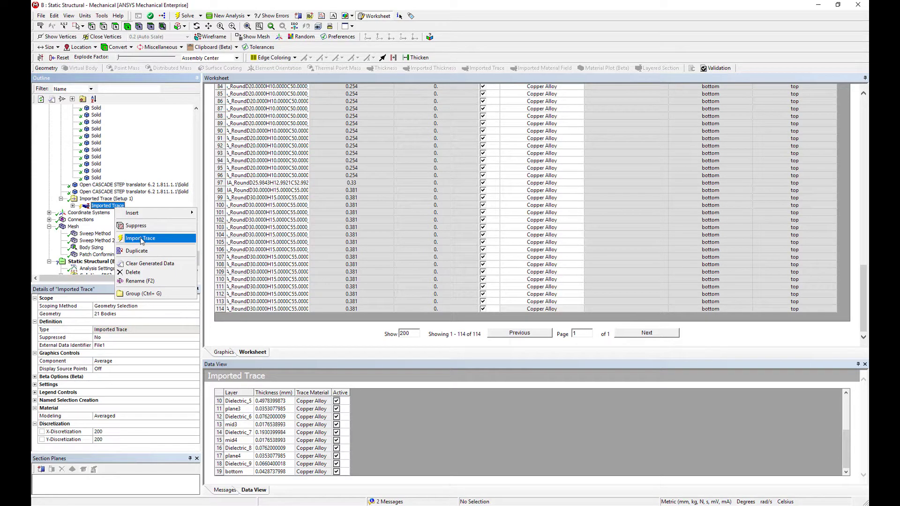
click(141, 239)
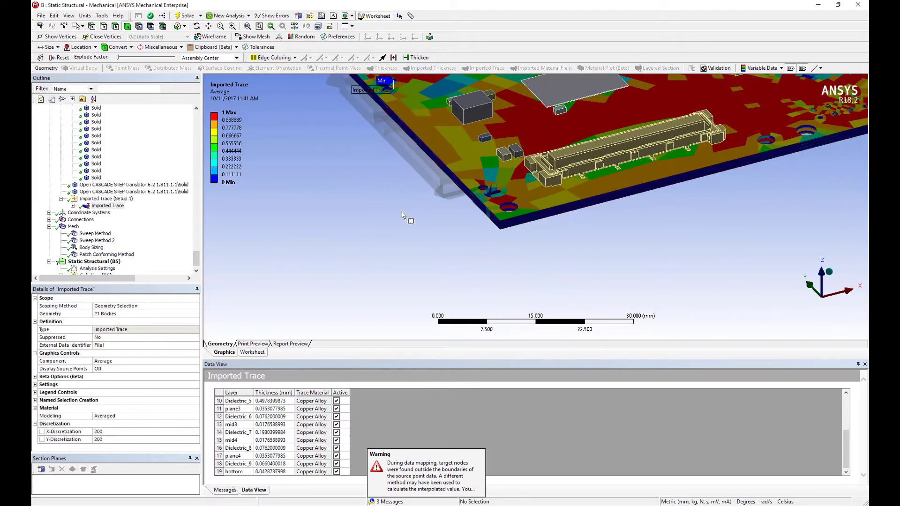
ctrl+middle_drag(493, 176, 291, 296)
scroll(351, 239, down, 4)
ctrl+middle_drag(352, 239, 358, 269)
mouse_move(400, 240)
middle_down()
mouse_move(380, 285)
mouse_move(402, 247)
mouse_move(401, 257)
middle_up()
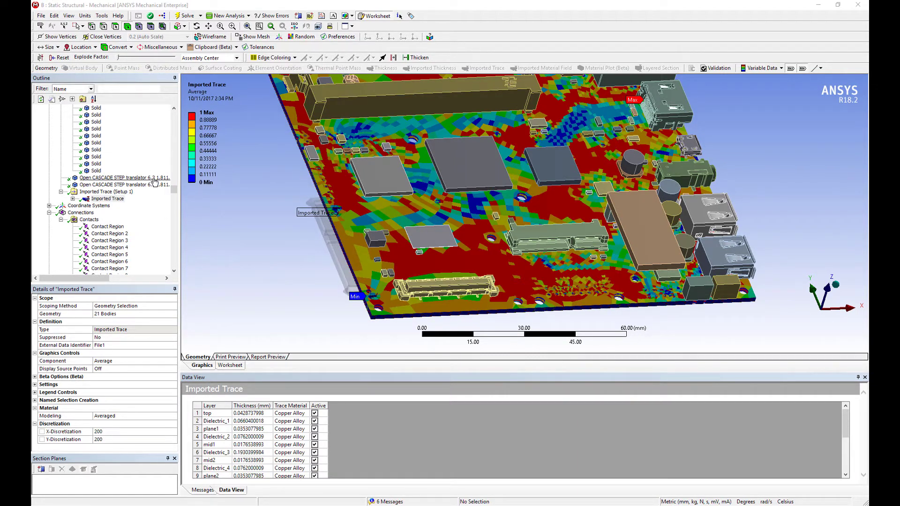
- Set the Contacts group's Group By option to Parts and recreate the automatic connections
click(94, 220)
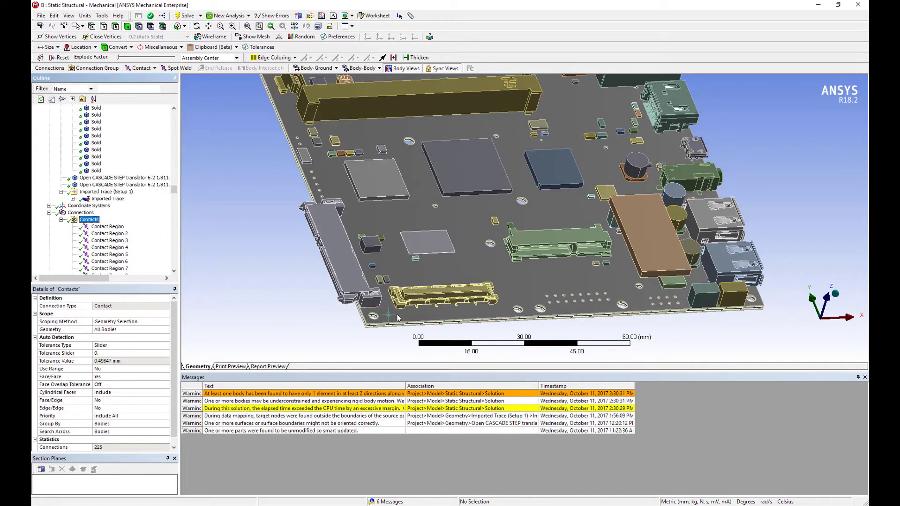
right_drag(400, 298, 439, 322)
middle_drag(455, 307, 441, 291)
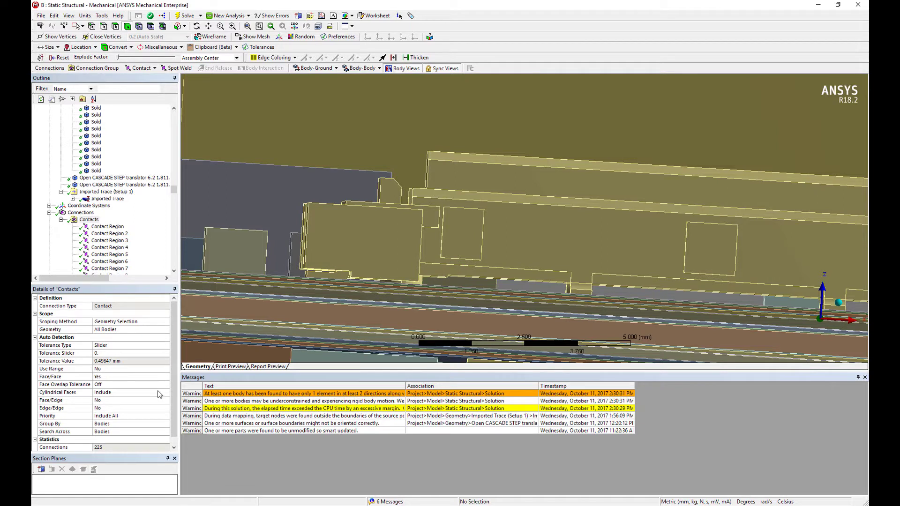
click(136, 423)
click(166, 425)
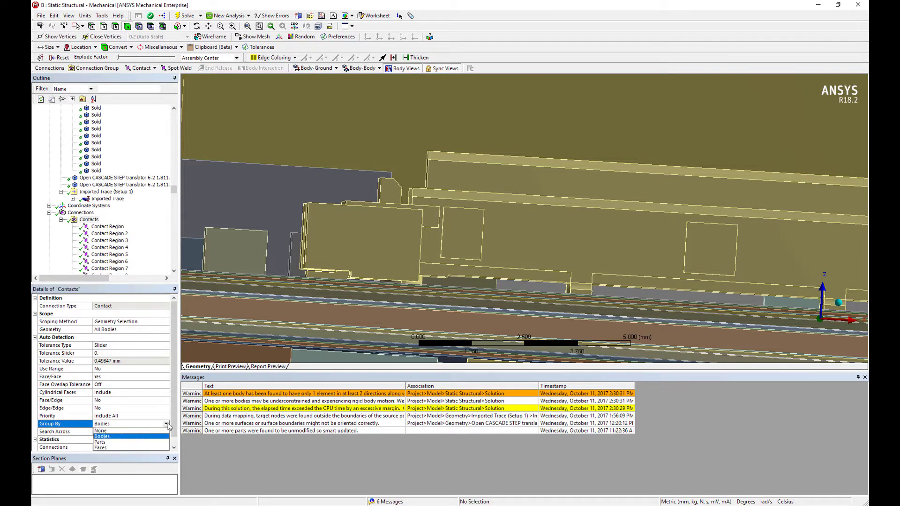
click(122, 442)
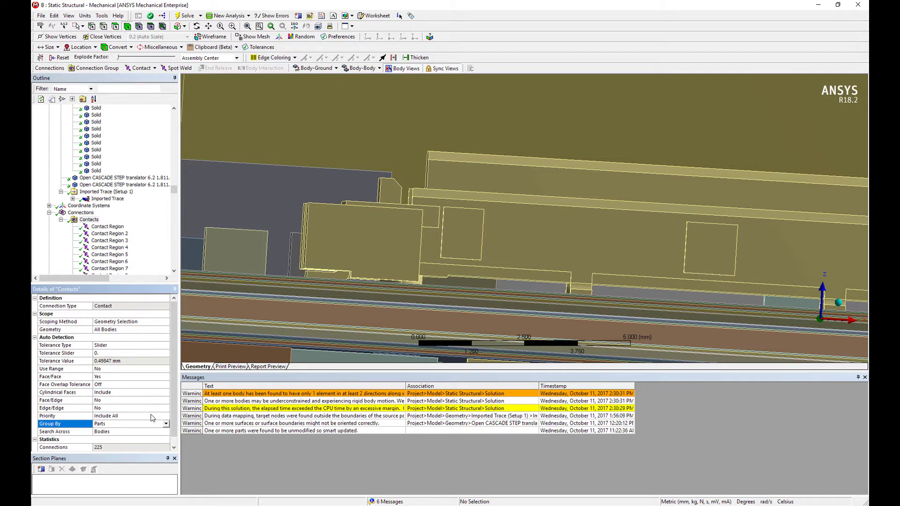
click(91, 220)
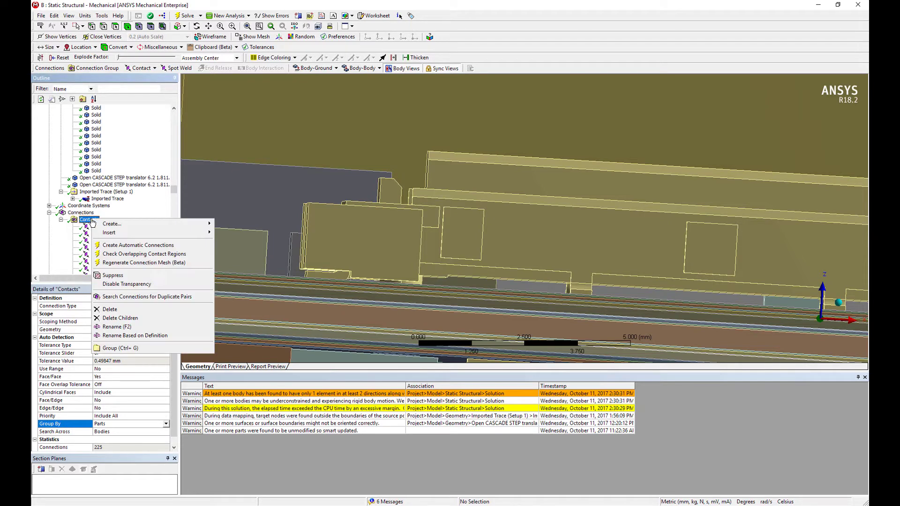
click(132, 245)
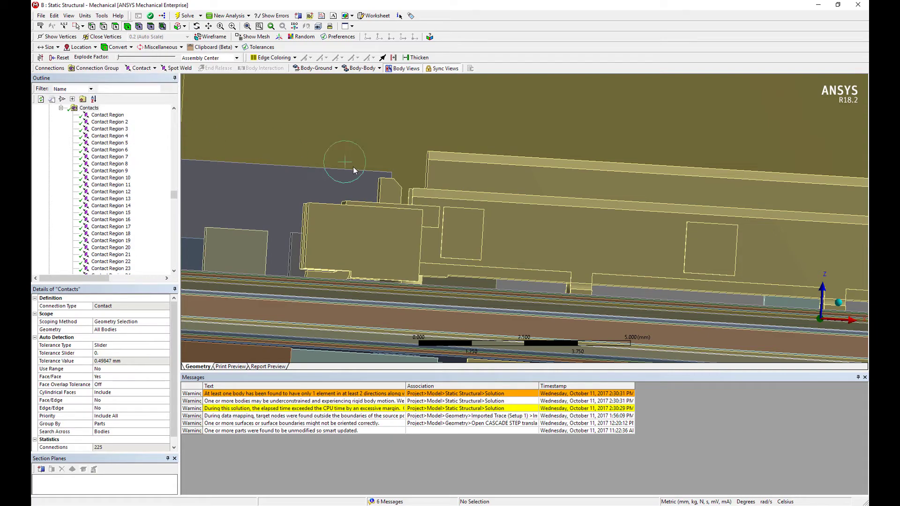
- Select the large rectangular chip and the board as bodies and look up the contacts common to both
middle_drag(341, 167, 371, 211)
scroll(438, 225, down, 5)
ctrl+middle_drag(603, 183, 434, 215)
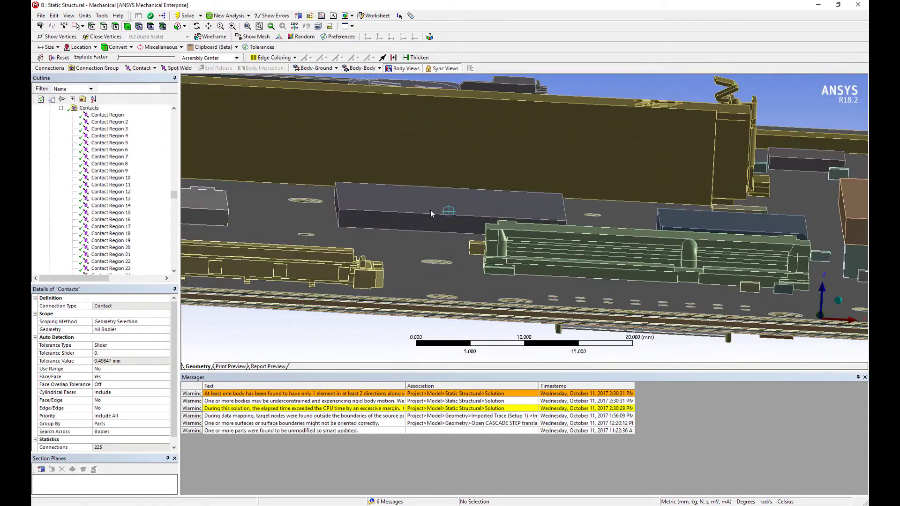
click(82, 27)
click(101, 34)
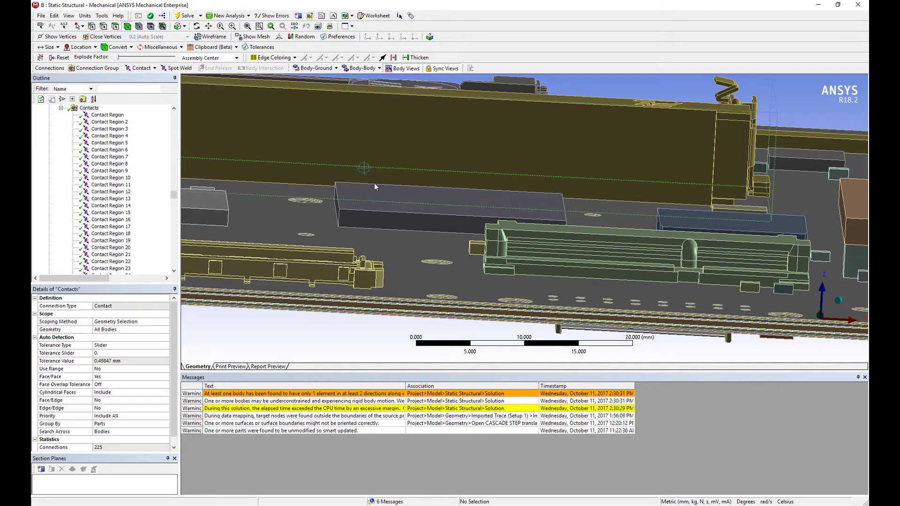
click(393, 209)
ctrl+click(396, 240)
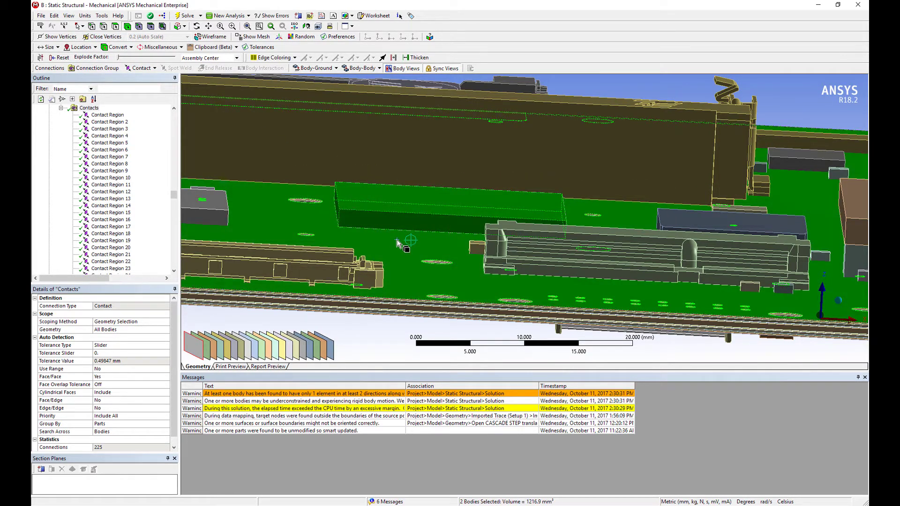
right_click(401, 237)
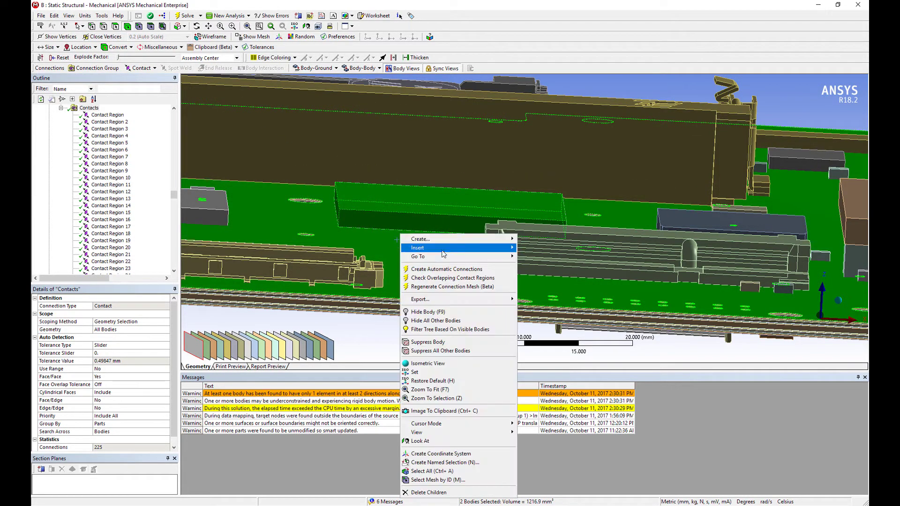
mouse_move(441, 256)
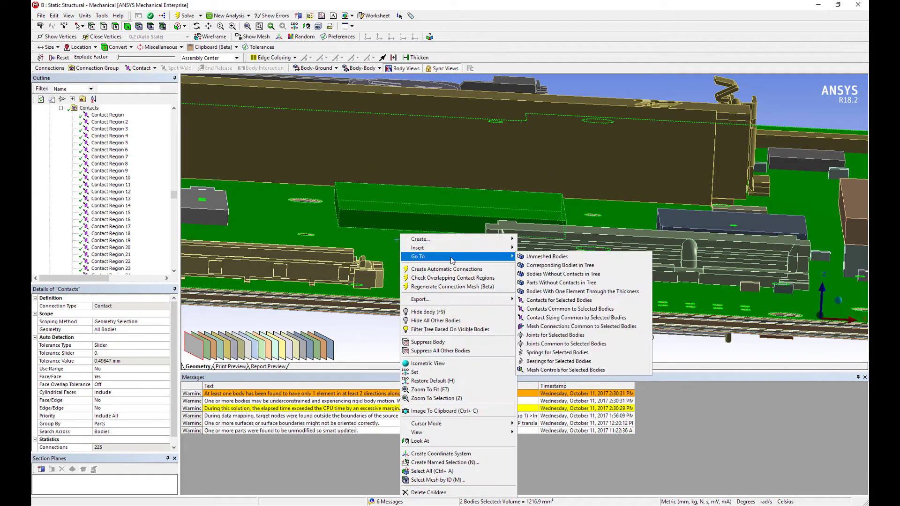
click(575, 303)
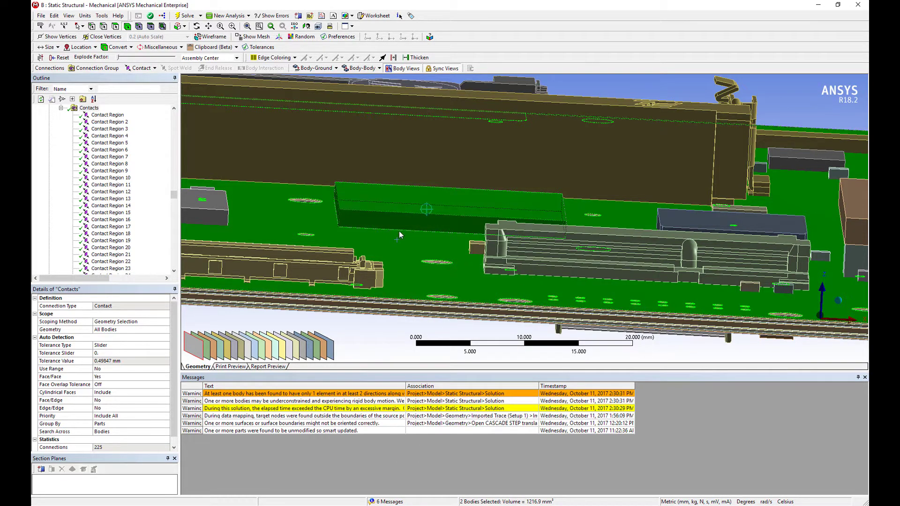
- Create a bonded contact between the large rectangular chip's underside and the board's top face
middle_drag(403, 226, 405, 255)
click(115, 26)
click(452, 187)
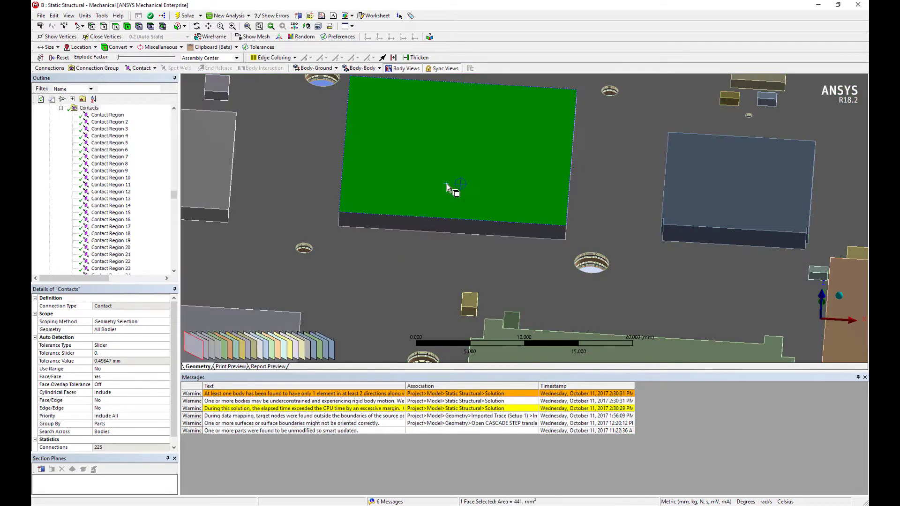
ctrl+click(213, 356)
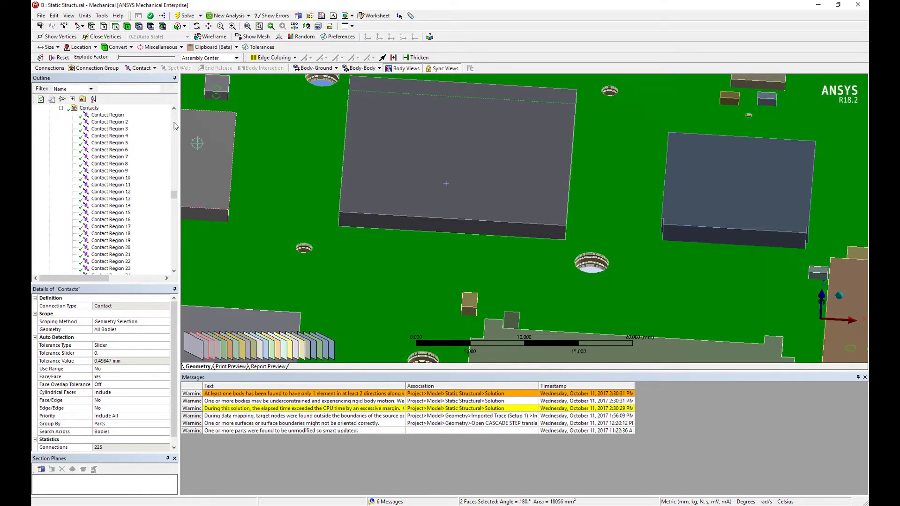
click(141, 68)
click(143, 79)
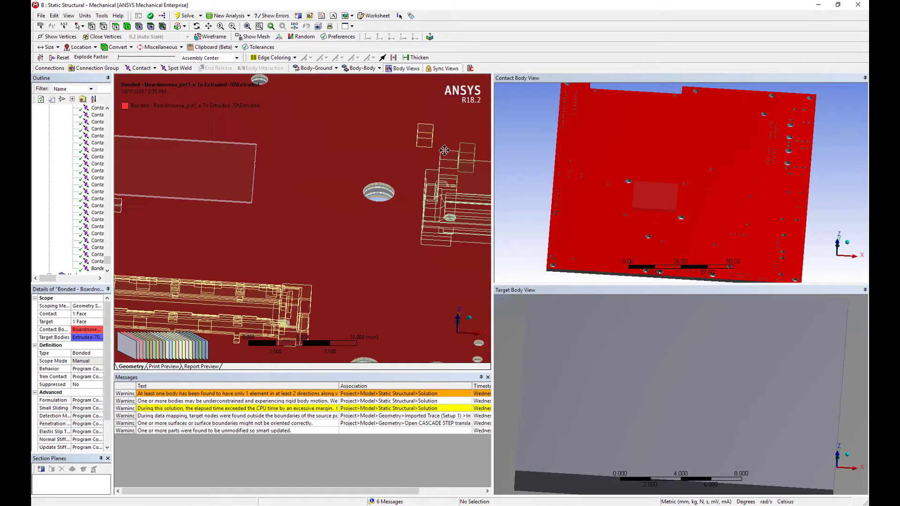
- Select the narrow connector near the board edge and the board as bodies and look up their common contacts
middle_drag(444, 150, 294, 212)
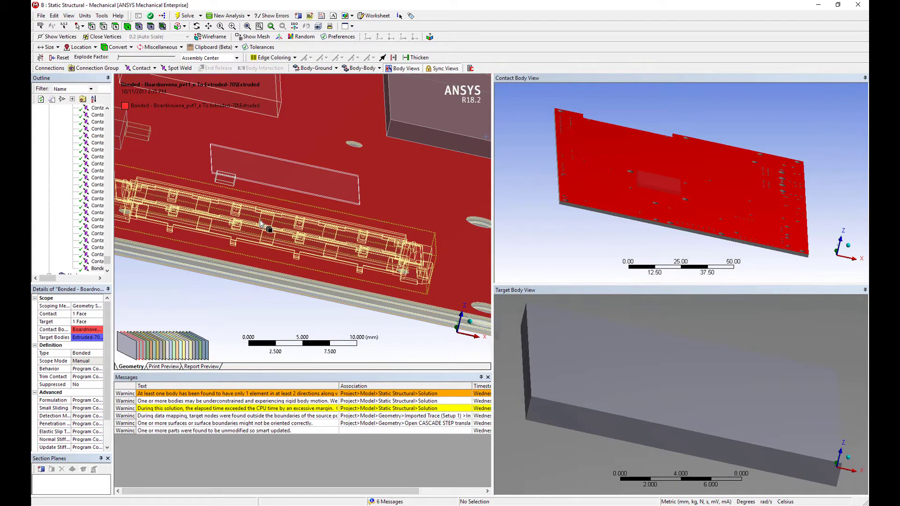
click(260, 234)
ctrl+click(259, 264)
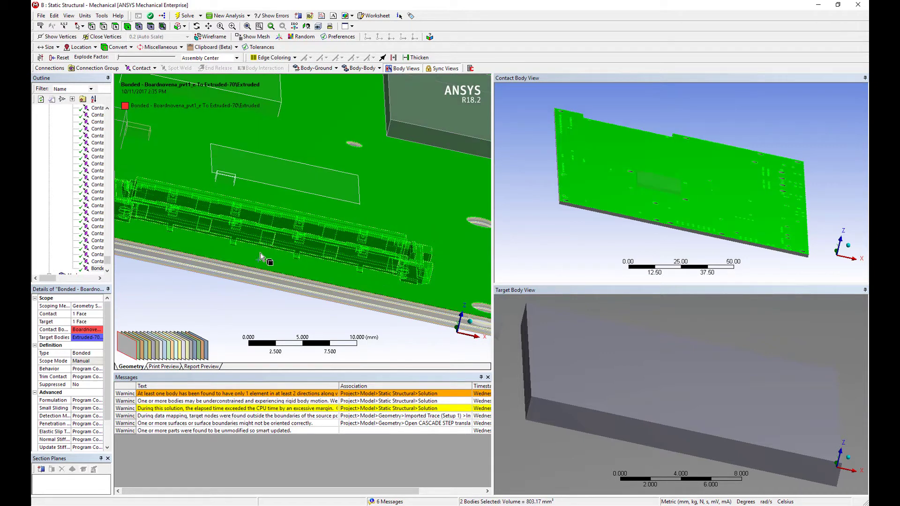
right_click(261, 255)
mouse_move(324, 276)
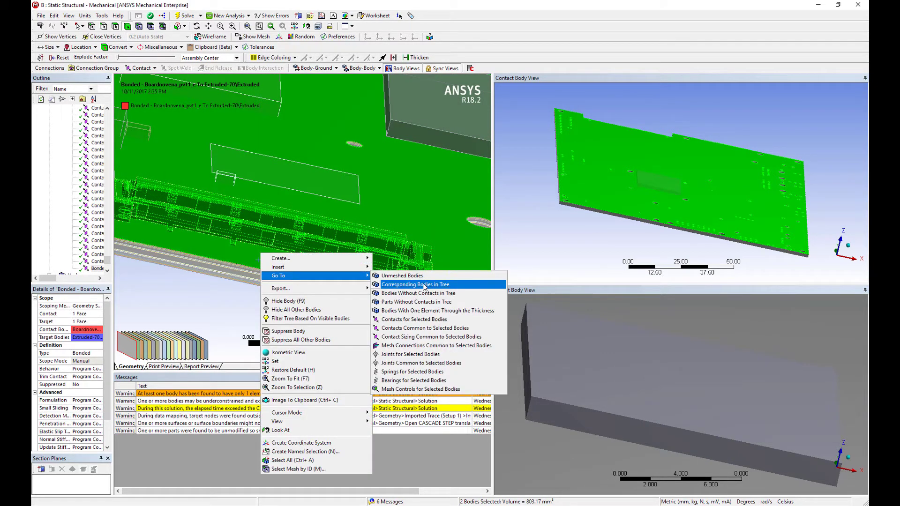
click(420, 328)
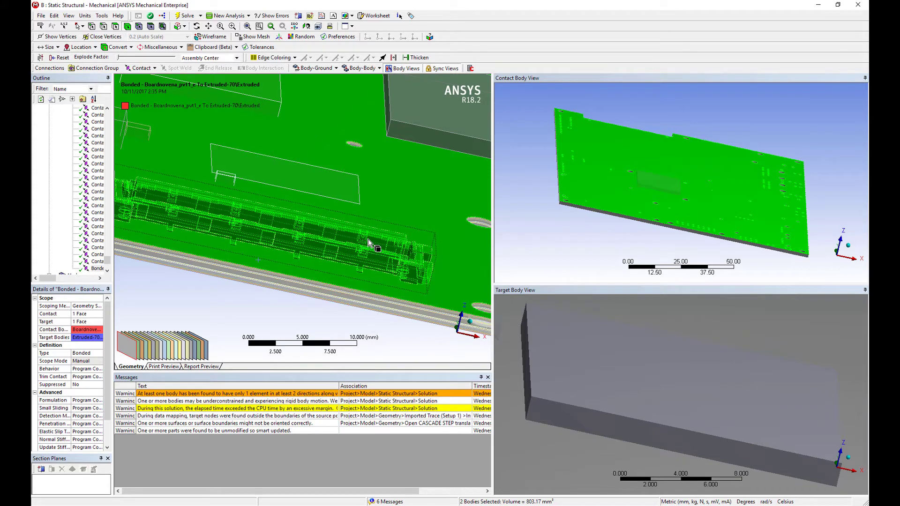
- Create a bonded contact between the narrow connector's long inner face and the board's top face
click(115, 28)
middle_drag(259, 198, 297, 229)
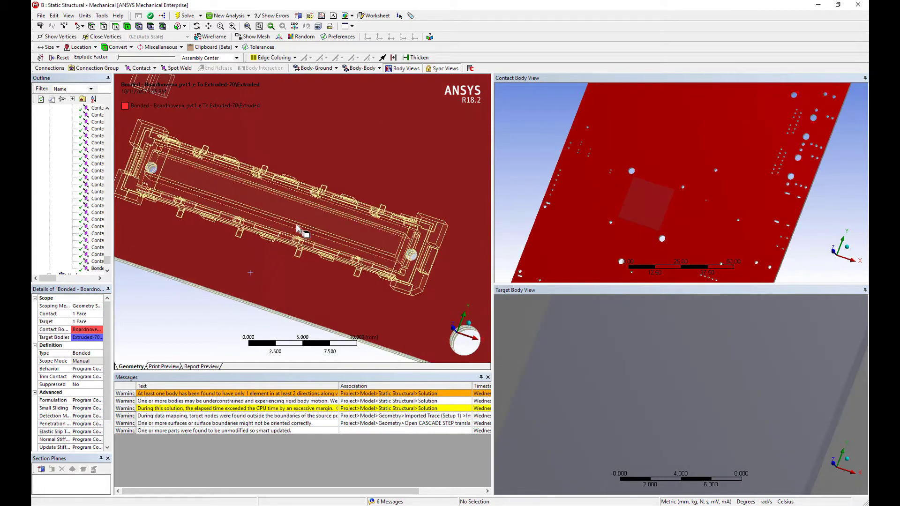
click(300, 215)
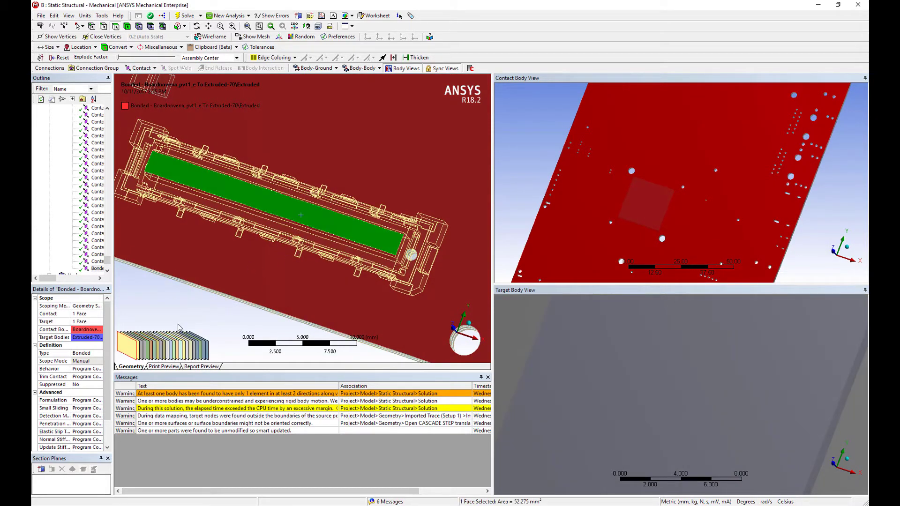
click(140, 353)
ctrl+click(142, 354)
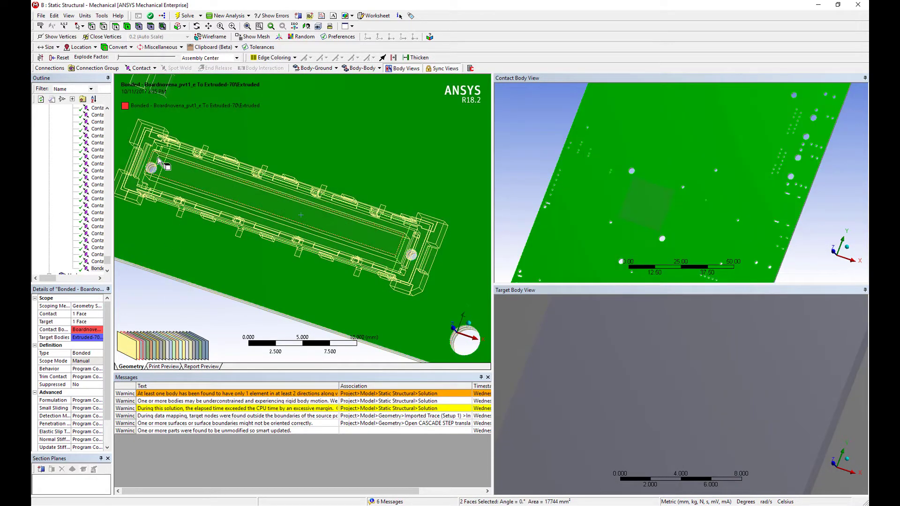
click(141, 68)
click(157, 77)
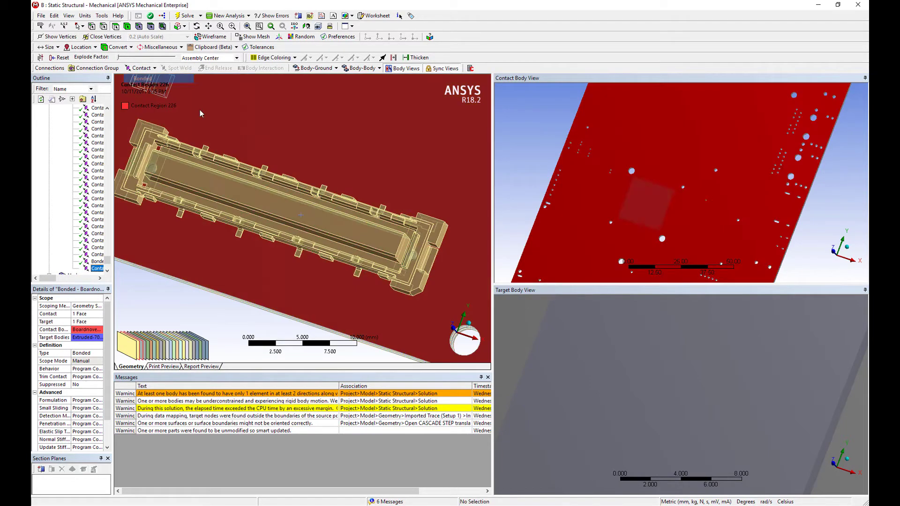
- Select the long edge connector and the board, and look up the contacts common to both
scroll(331, 234, down, 5)
middle_drag(328, 224, 418, 205)
ctrl+middle_drag(355, 192, 291, 192)
click(281, 254)
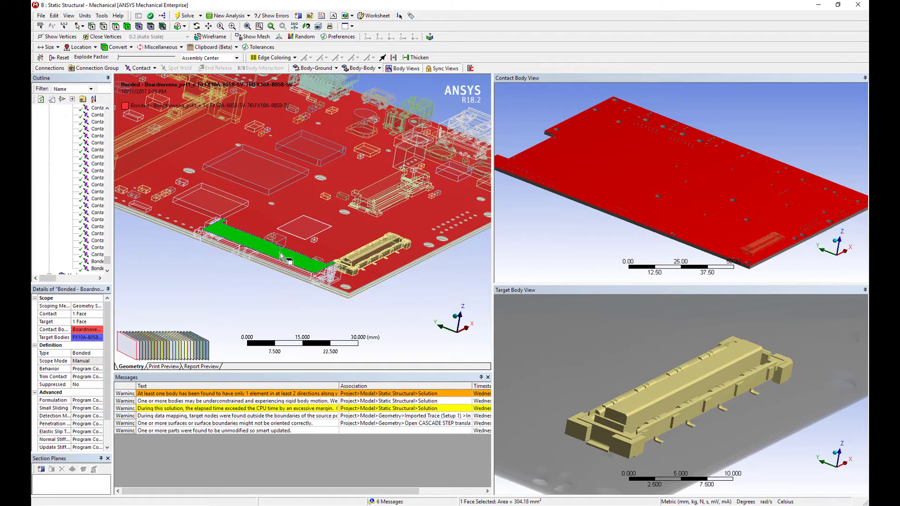
right_click(280, 253)
click(244, 241)
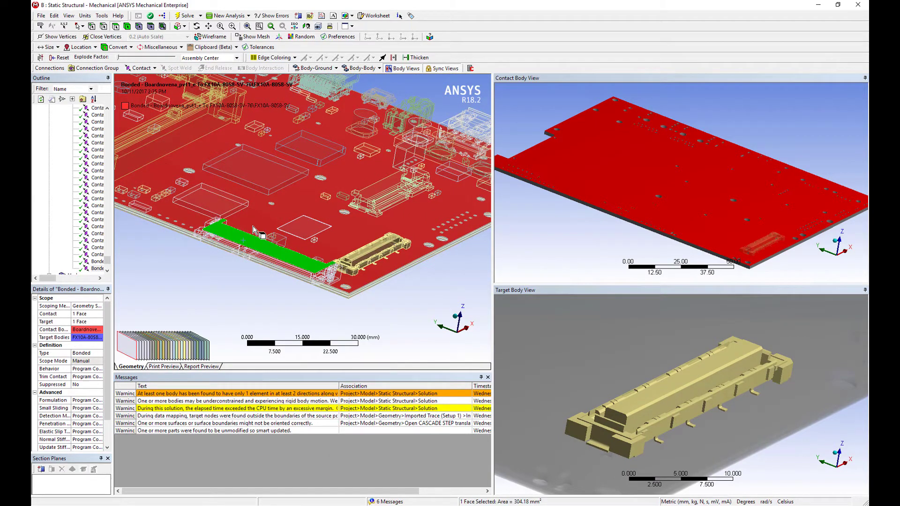
ctrl+click(253, 227)
right_click(253, 227)
mouse_move(352, 249)
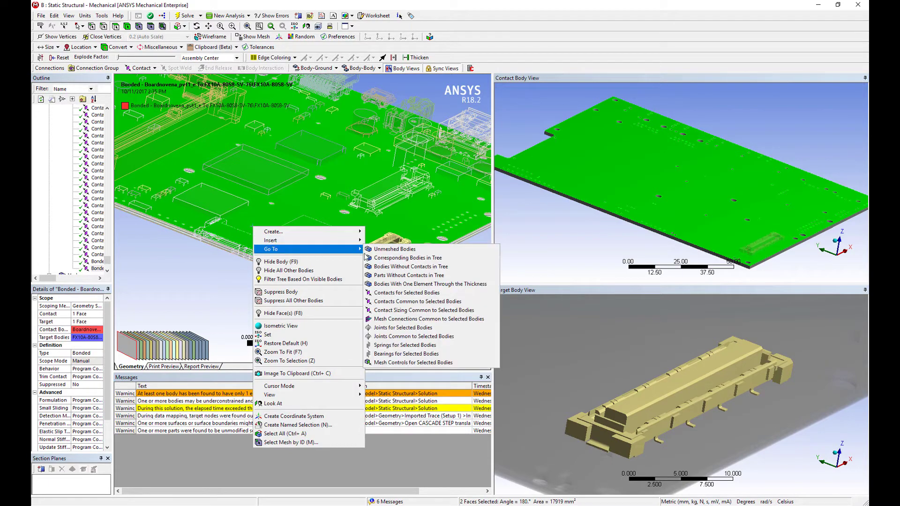
click(402, 301)
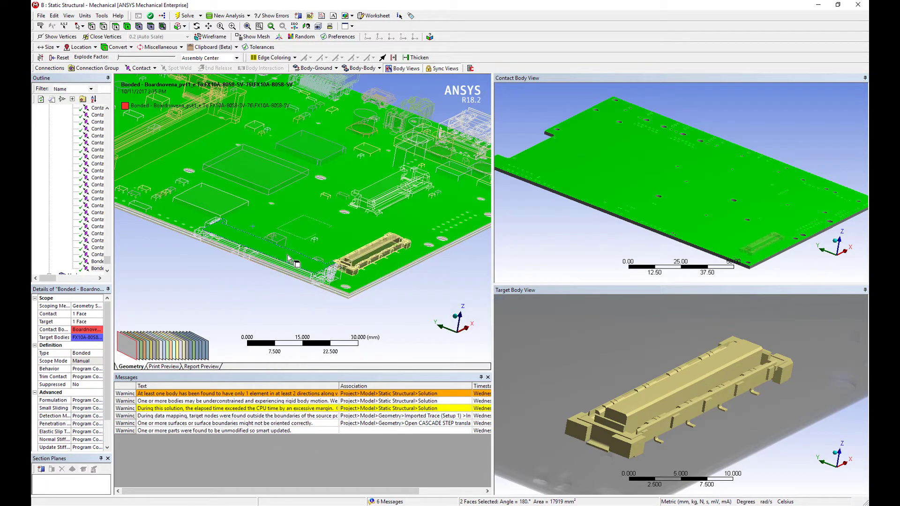
- Select the long edge connector's hidden face that rests on the board, for a contact with the board
shift+middle_drag(323, 276, 255, 266)
click(253, 280)
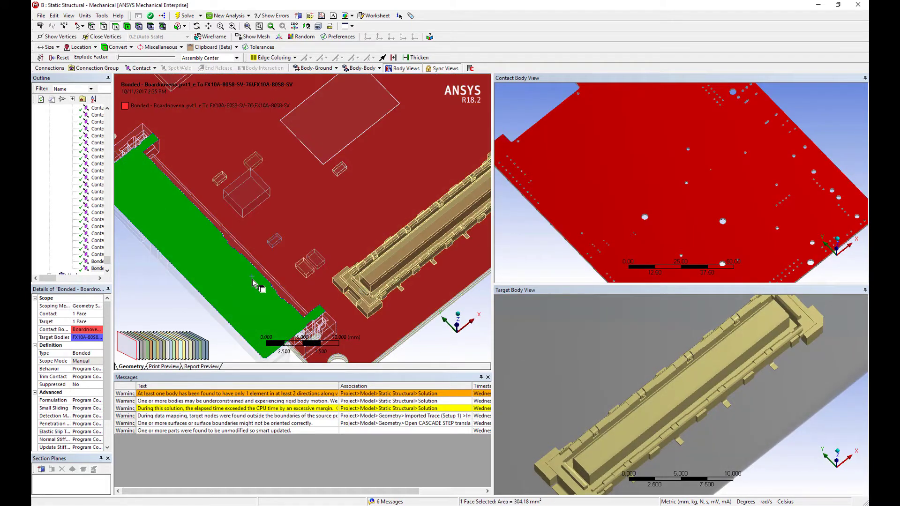
click(139, 358)
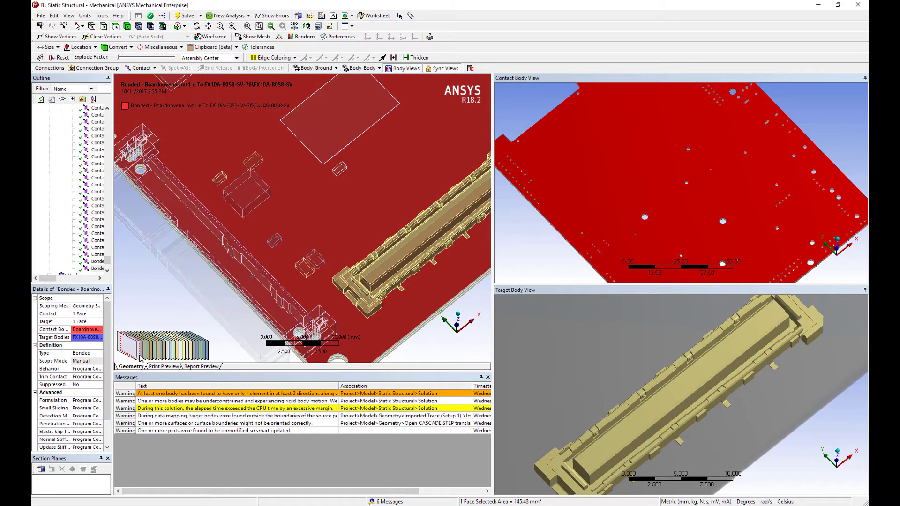
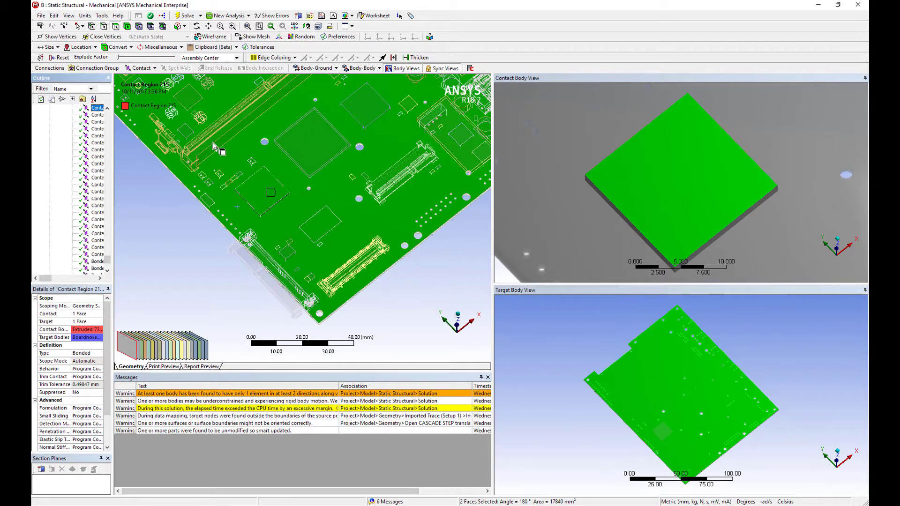
- Select the long diagonal socket and the board, and look up the contacts common to both
scroll(211, 162, up, 3)
click(272, 192)
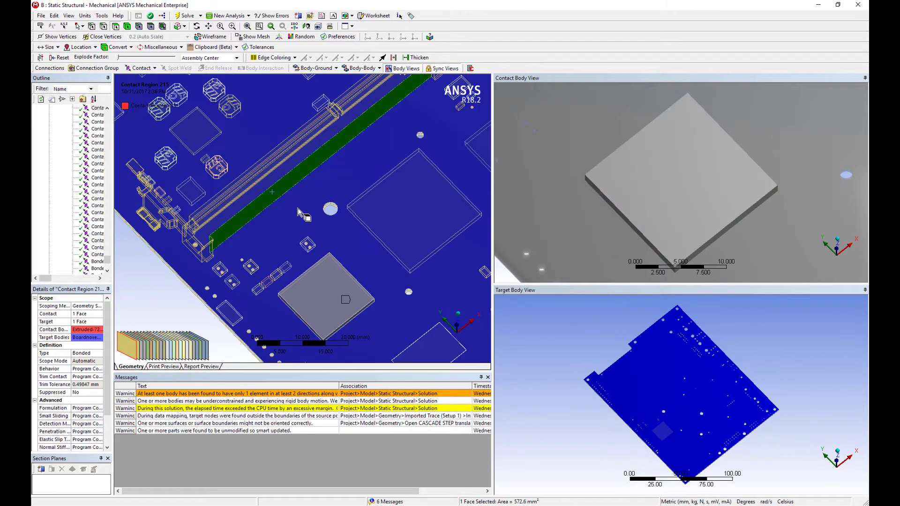
ctrl+click(299, 209)
right_click(300, 212)
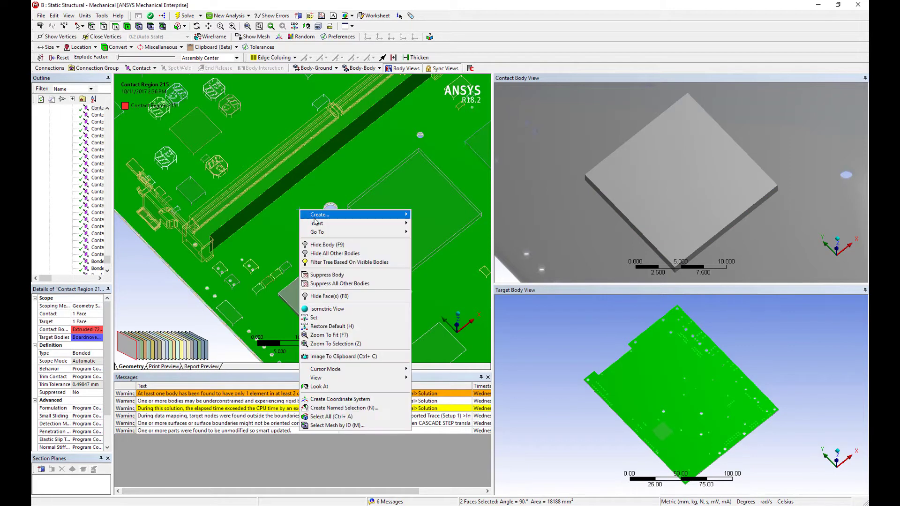
mouse_move(395, 234)
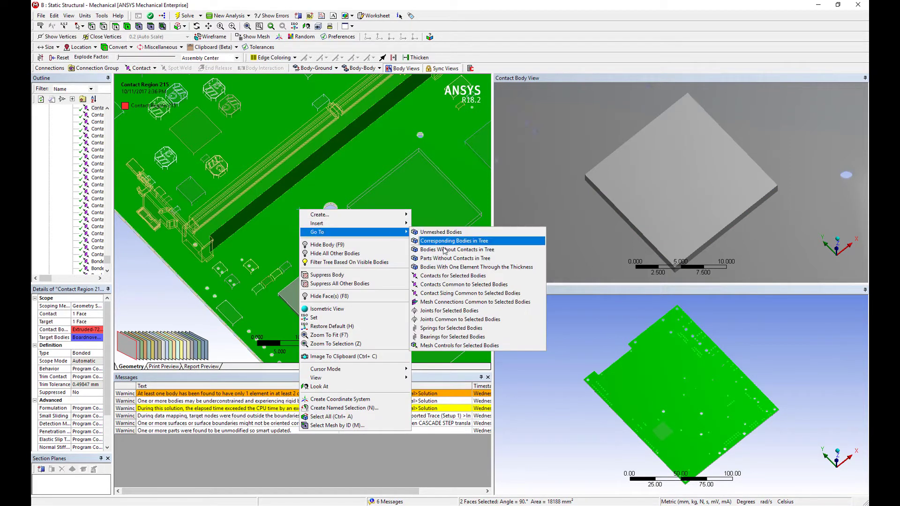
click(453, 277)
- Create a bonded contact between the board's top face and the long diagonal socket's face lying against it
click(270, 206)
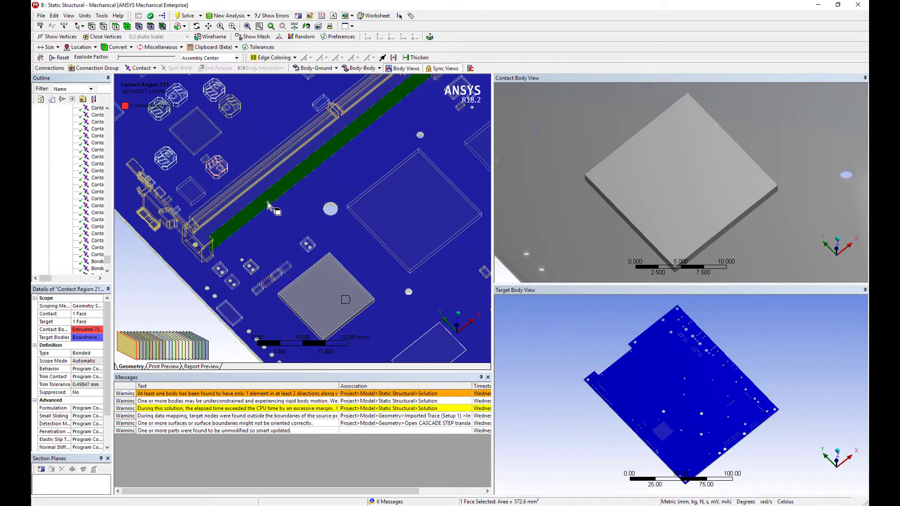
click(140, 352)
ctrl+click(143, 352)
click(147, 69)
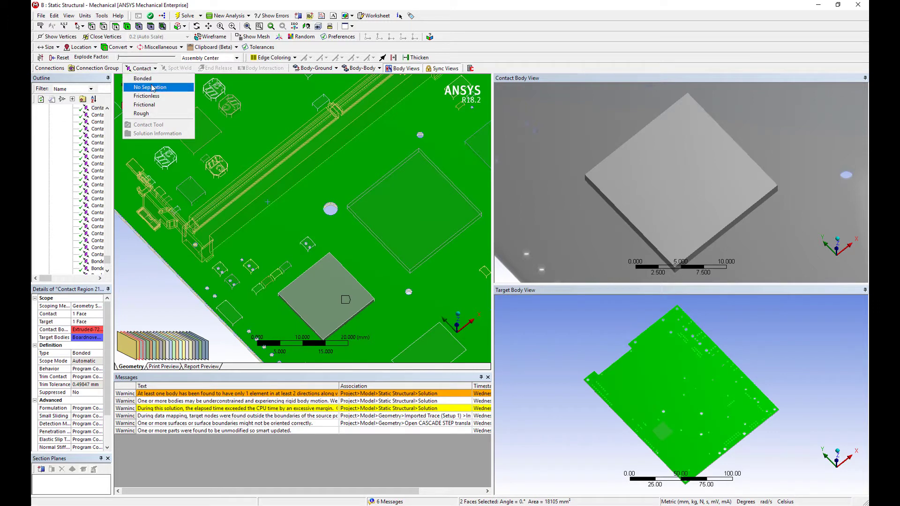
click(143, 78)
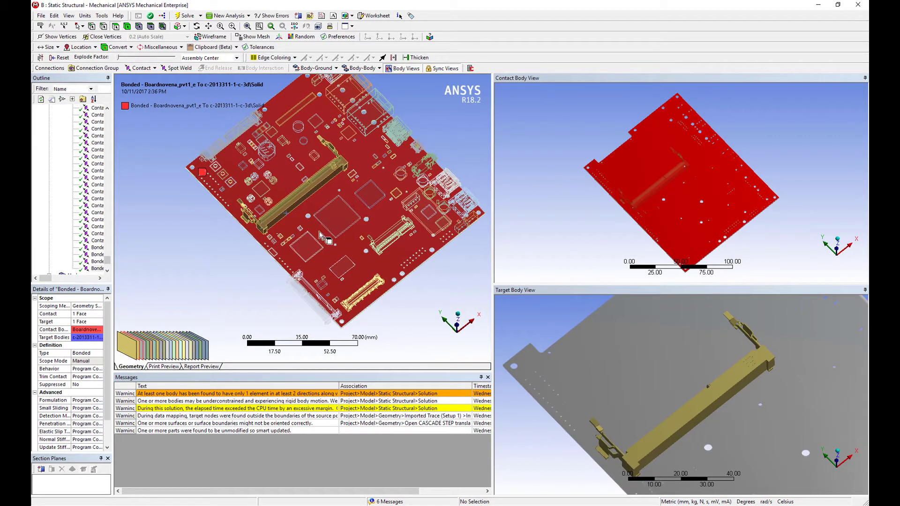
- Review the manually added bonded contacts one by one in the body views
middle_drag(320, 233, 276, 215)
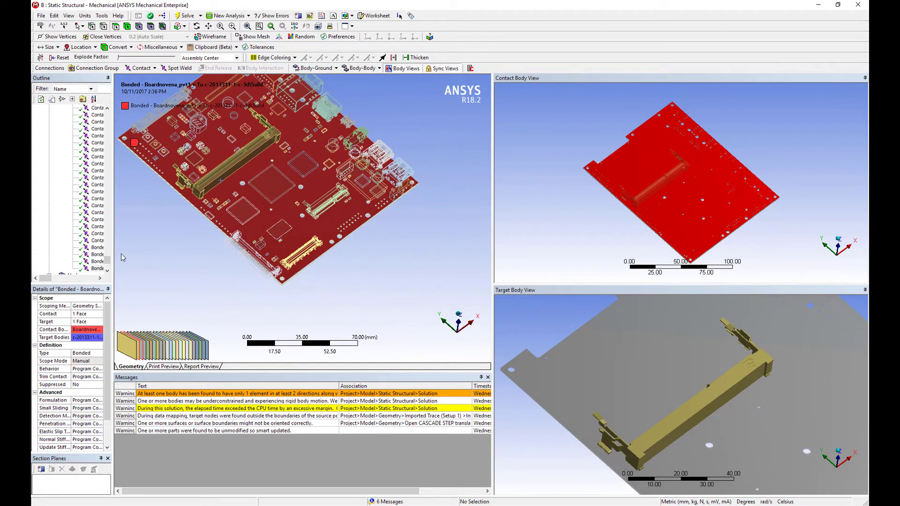
click(97, 249)
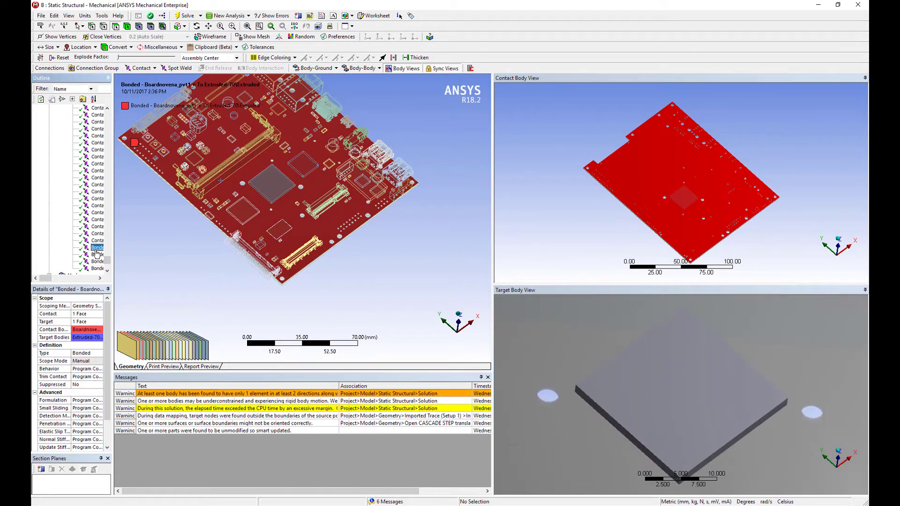
click(97, 254)
click(97, 261)
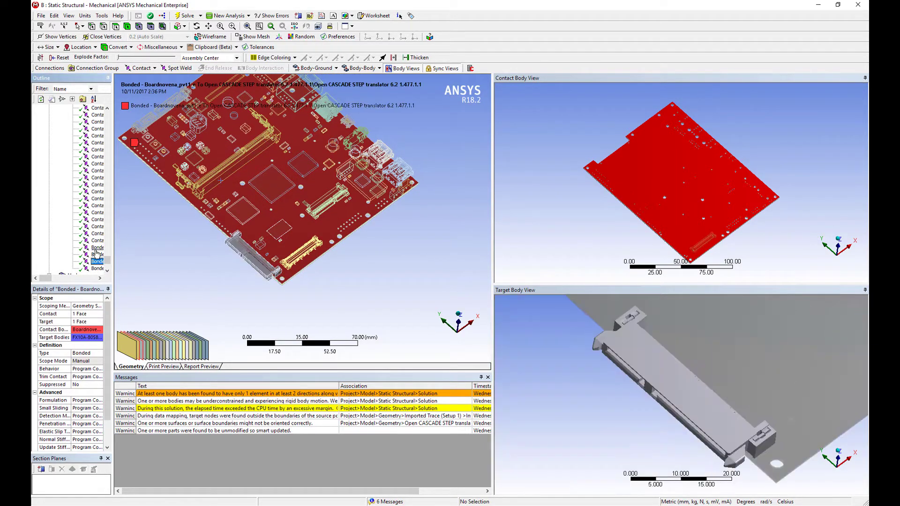
click(97, 268)
- Select the pale green slot connector and the board, and look up the contacts common to both
scroll(350, 172, up, 10)
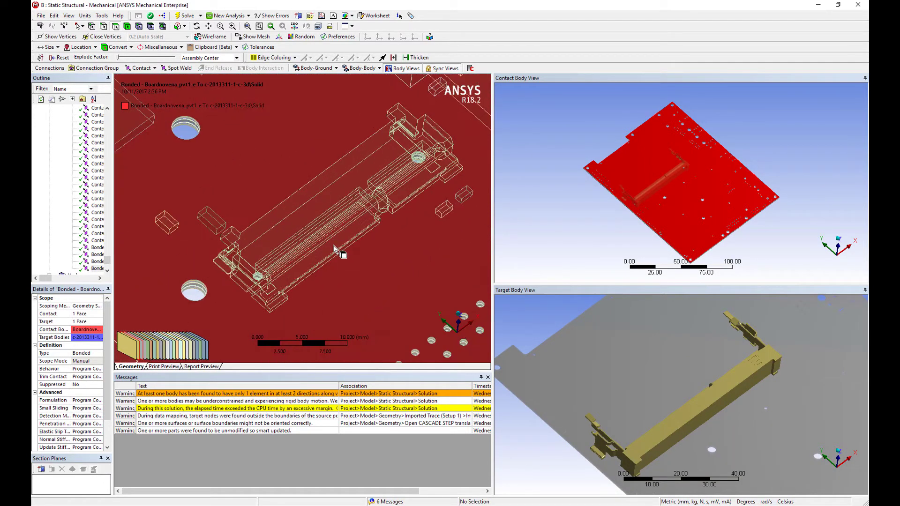
click(333, 246)
right_click(333, 244)
click(313, 251)
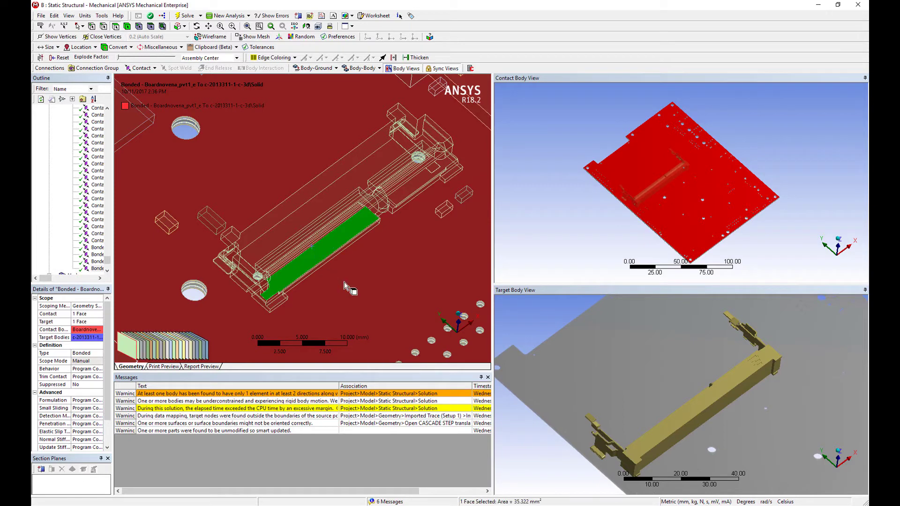
ctrl+click(345, 282)
right_click(345, 282)
mouse_move(420, 308)
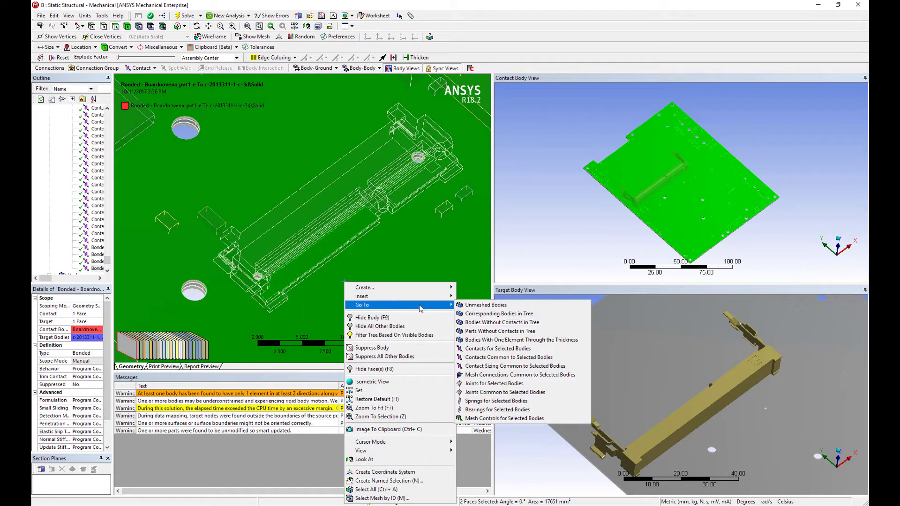
click(504, 357)
- Create a bonded contact between the board's top face and the pale green slot connector's face behind it
click(322, 248)
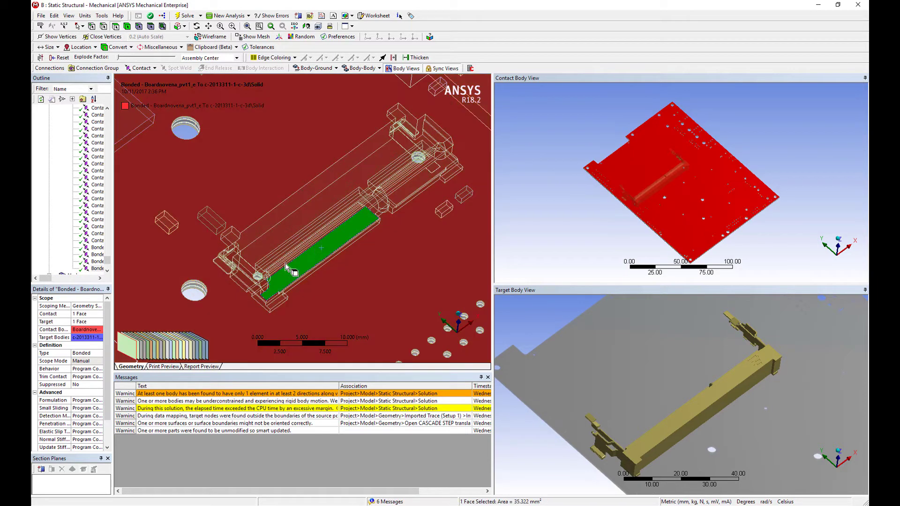
ctrl+click(139, 357)
click(133, 70)
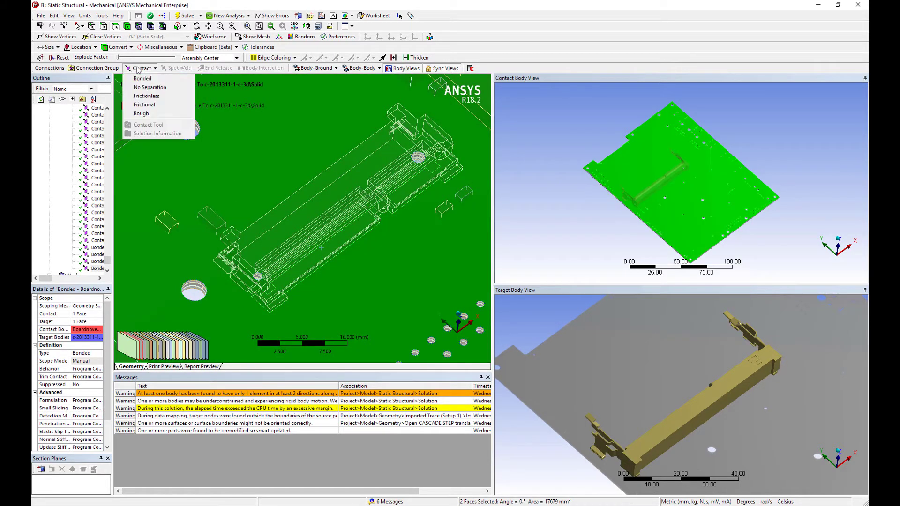
click(149, 77)
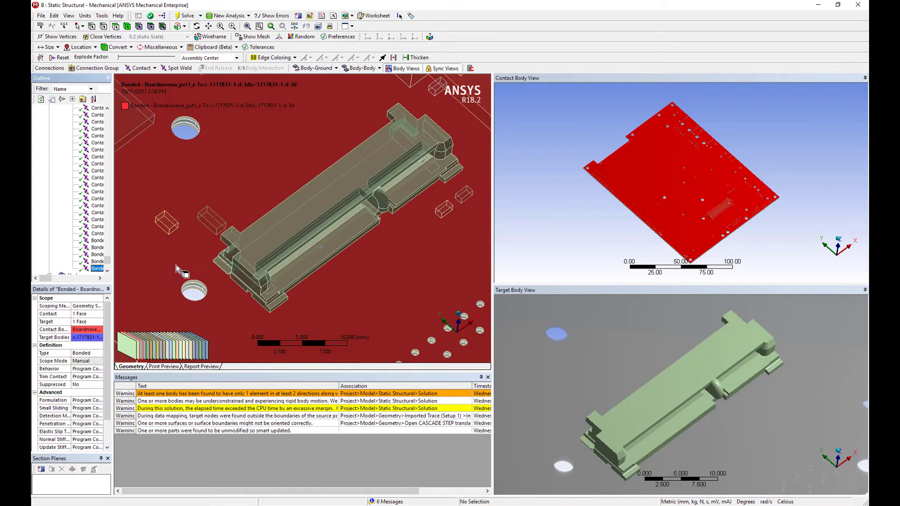
- Select the five manually added bonded contacts and set their pinball region to a radius of 1 mm
shift+click(93, 241)
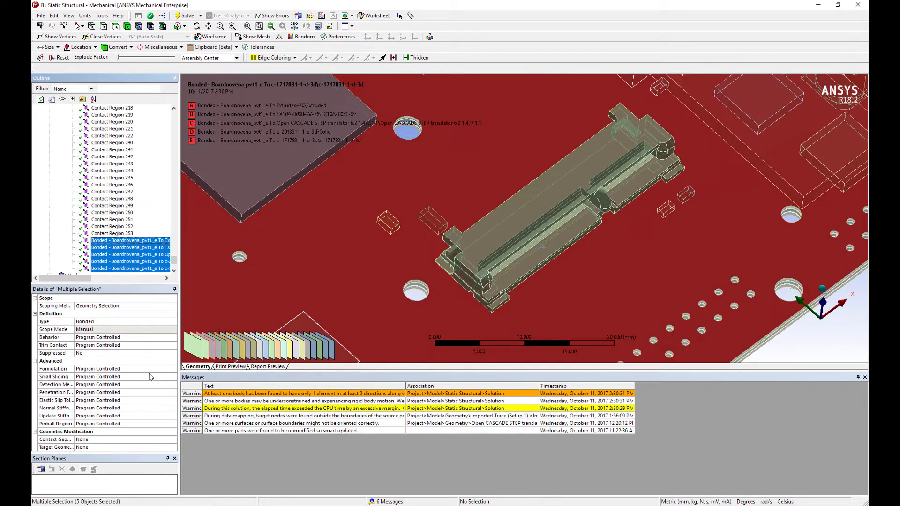
click(158, 423)
click(175, 425)
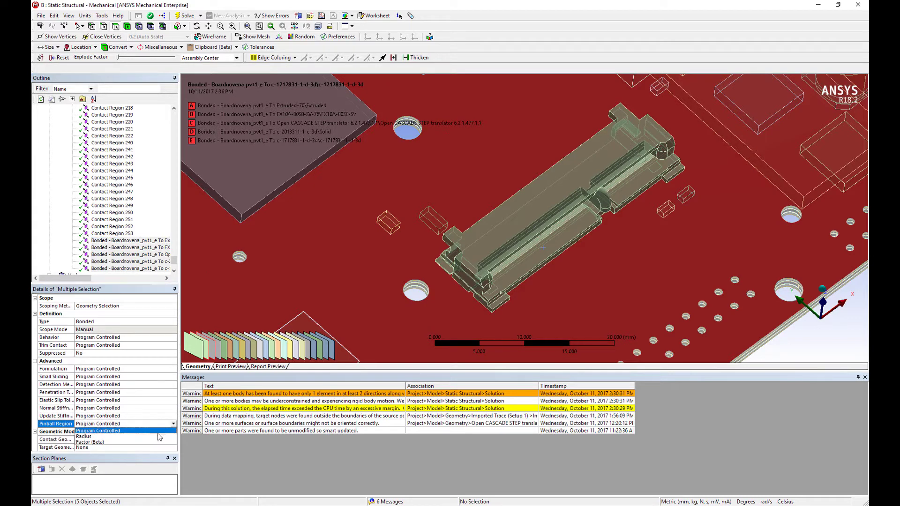
click(155, 436)
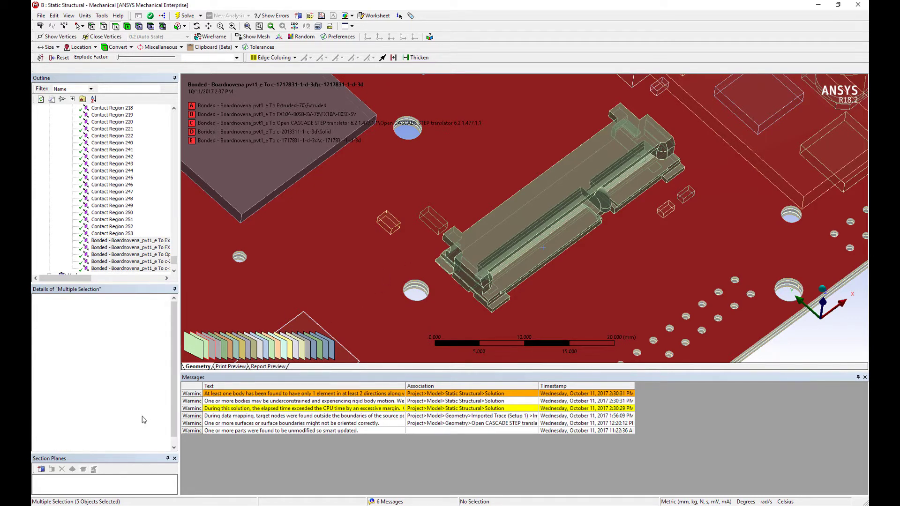
click(111, 431)
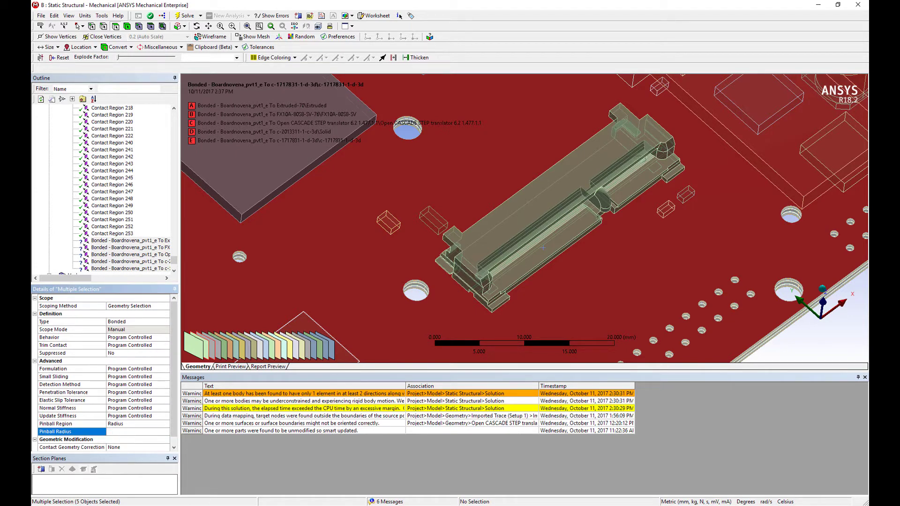
text(1)
key(Return)
- Open the Static Structural environment's details and check its environment temperature against the whole board assembly
drag(174, 261, 174, 269)
key(F7)
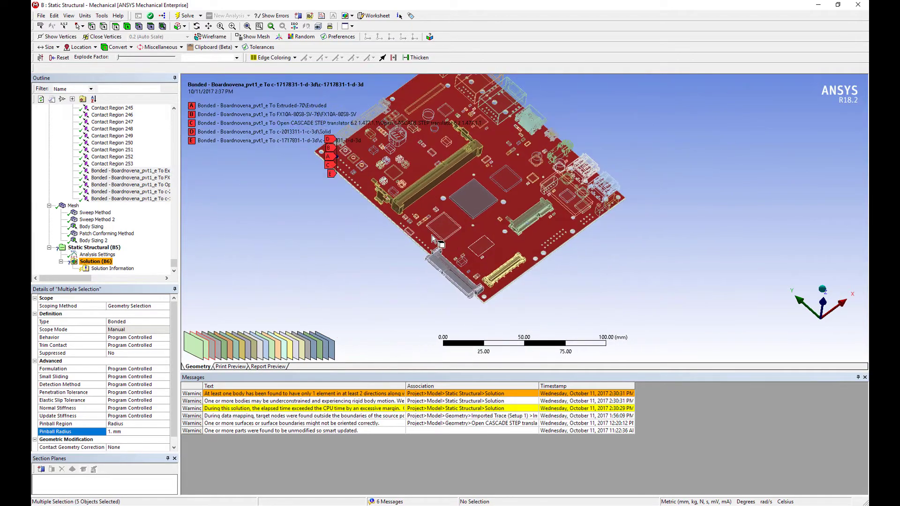
click(94, 247)
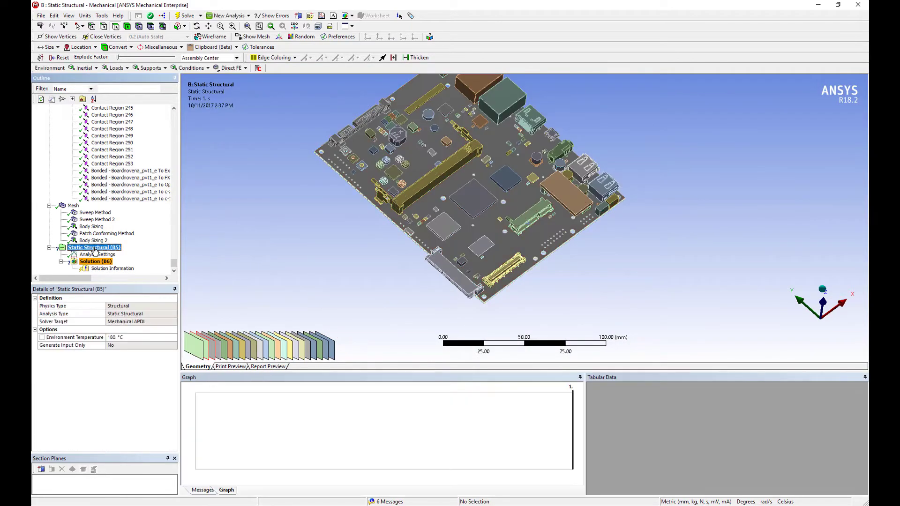
middle_drag(434, 213, 474, 175)
ctrl+middle_drag(474, 174, 520, 187)
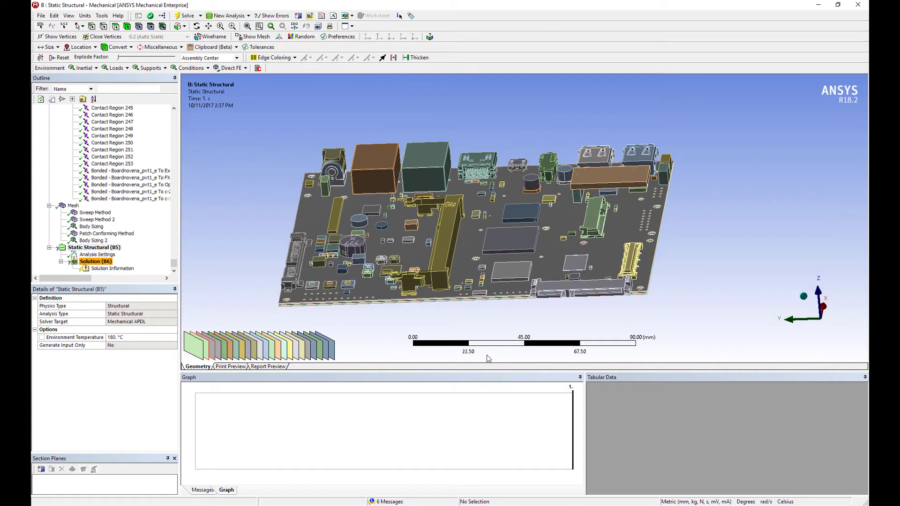
drag(483, 371, 483, 397)
middle_drag(469, 281, 484, 266)
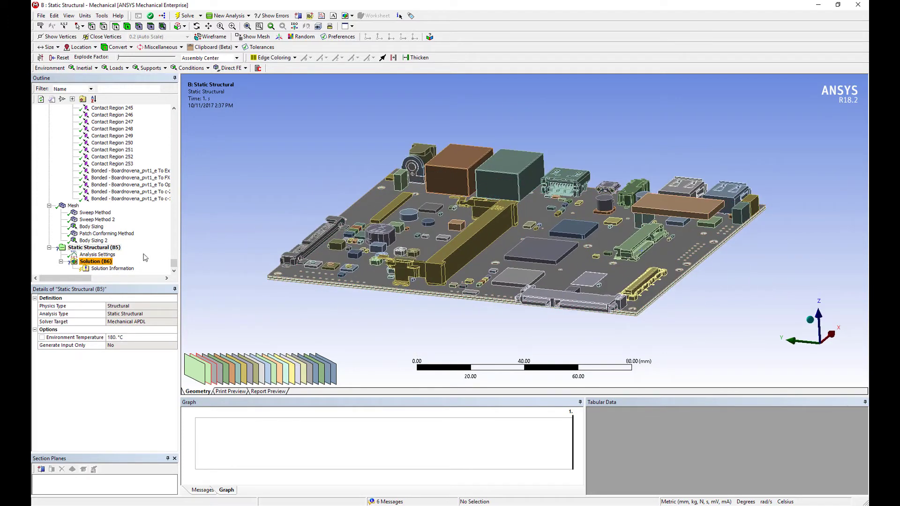
click(113, 337)
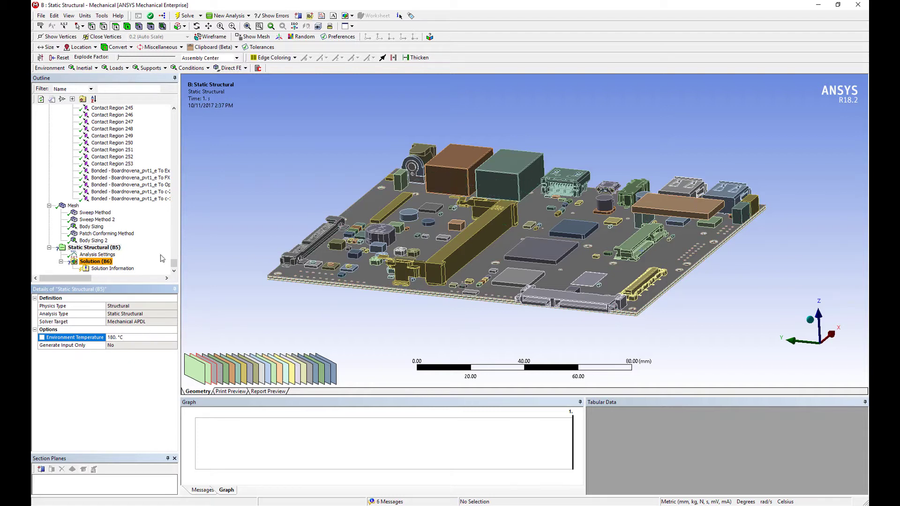
- Apply a thermal condition to all bodies of the assembly and set its magnitude to 22 °C
click(100, 249)
click(127, 27)
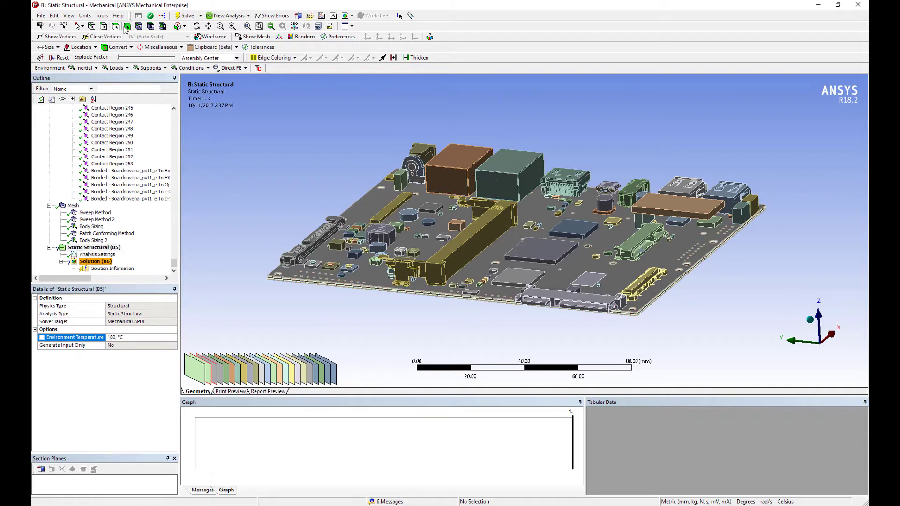
right_click(265, 186)
click(299, 325)
right_click(278, 223)
mouse_move(295, 227)
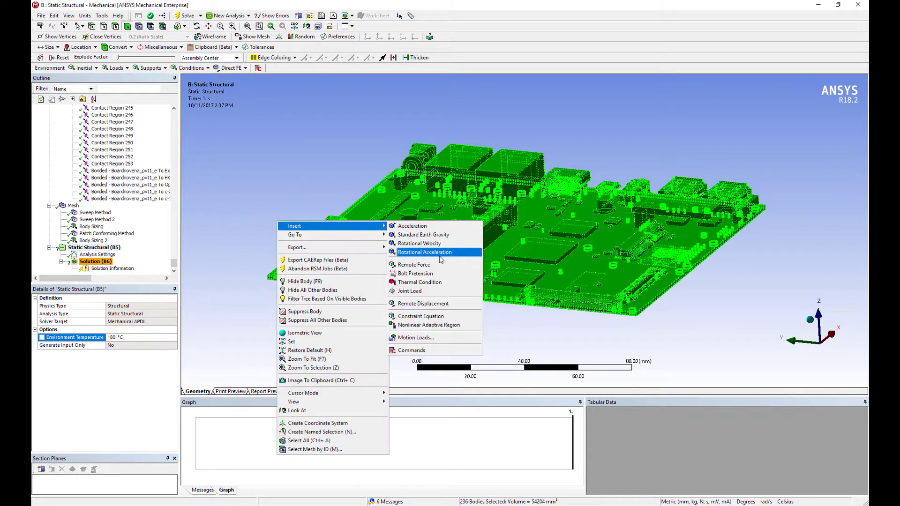
click(420, 282)
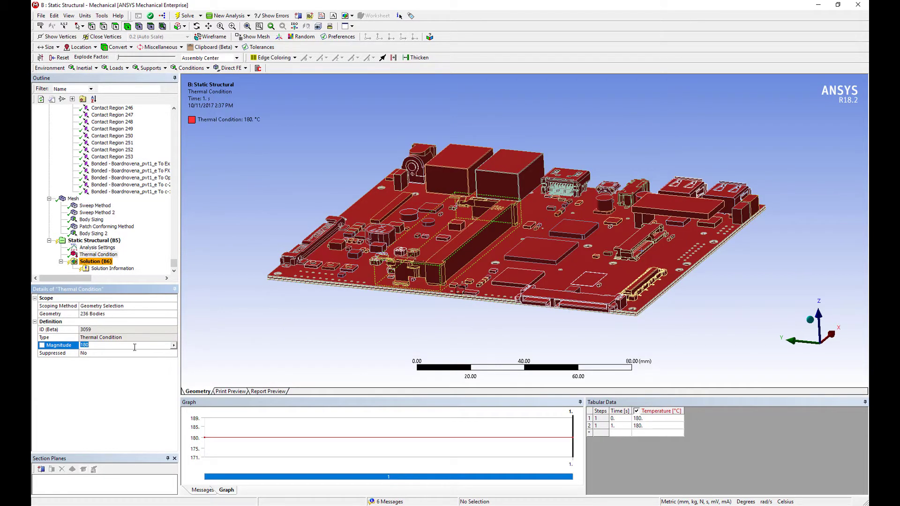
text(22)
key(Return)
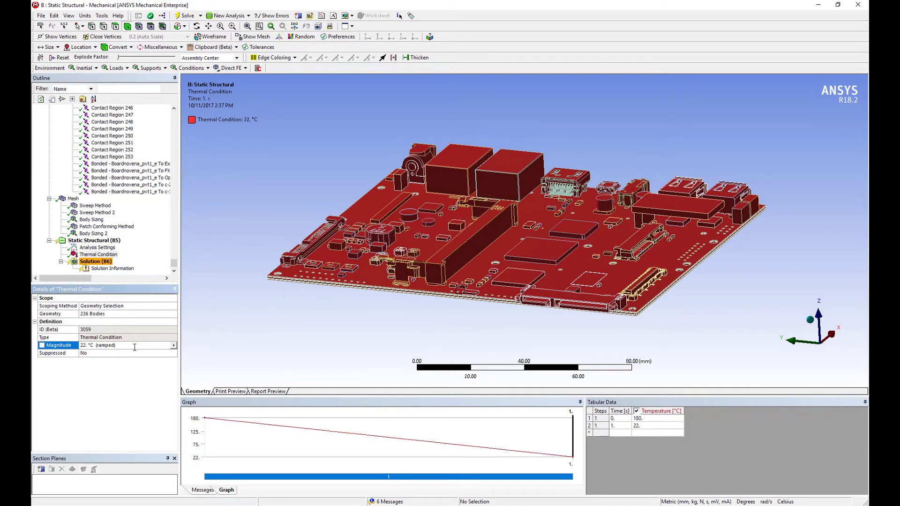
- Turn weak springs on in the analysis settings' solver controls
click(97, 247)
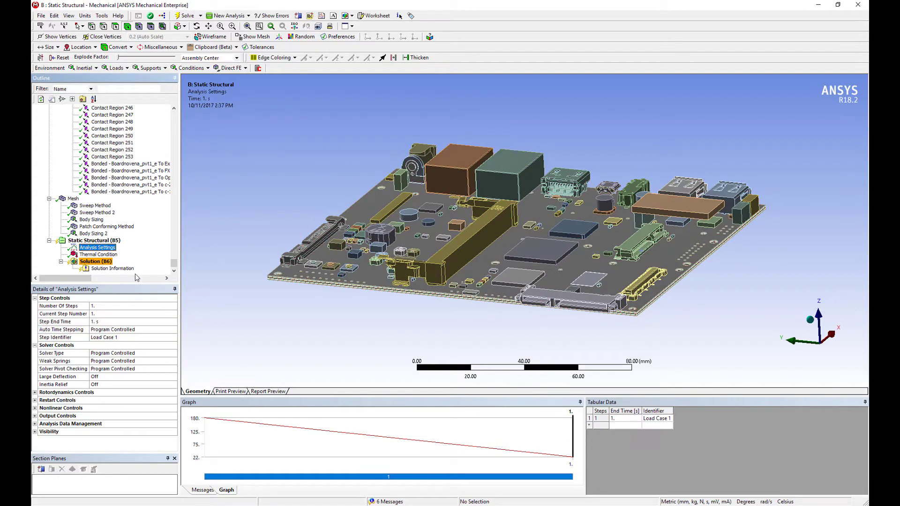
middle_drag(623, 224, 642, 205)
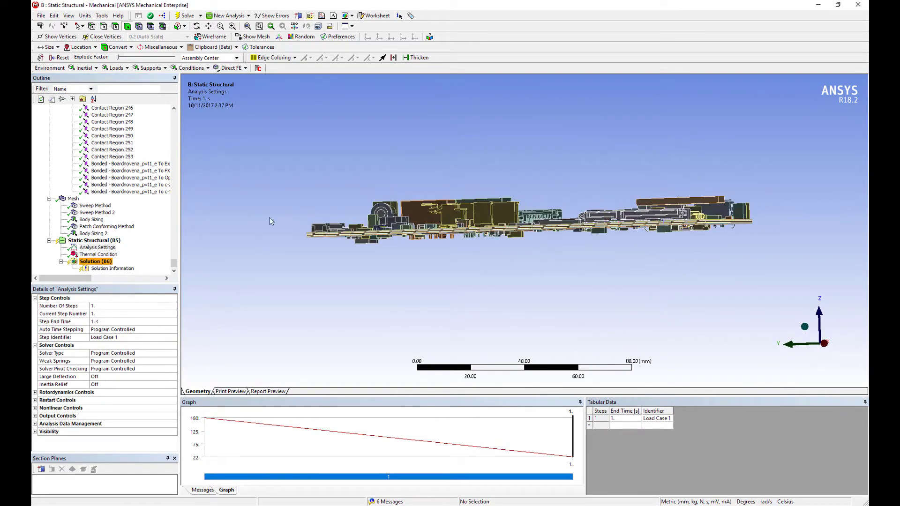
click(149, 361)
click(173, 361)
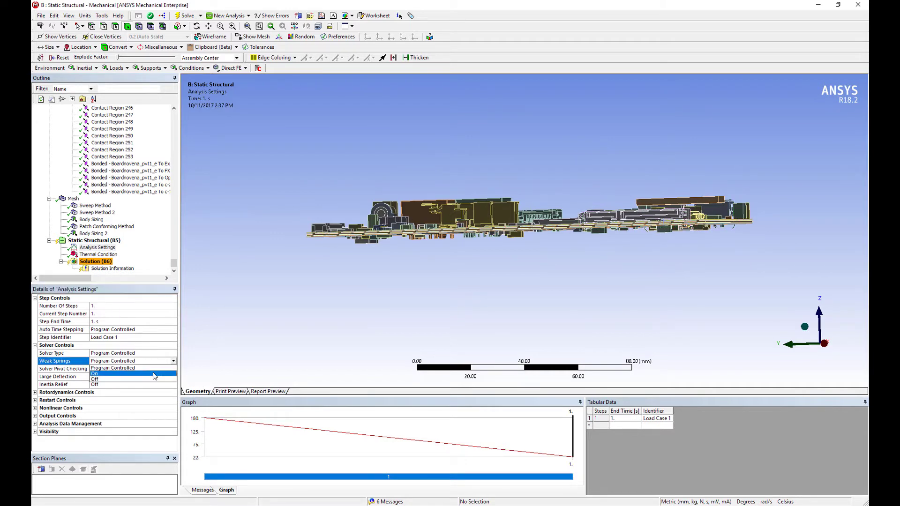
click(154, 375)
middle_drag(447, 240, 372, 210)
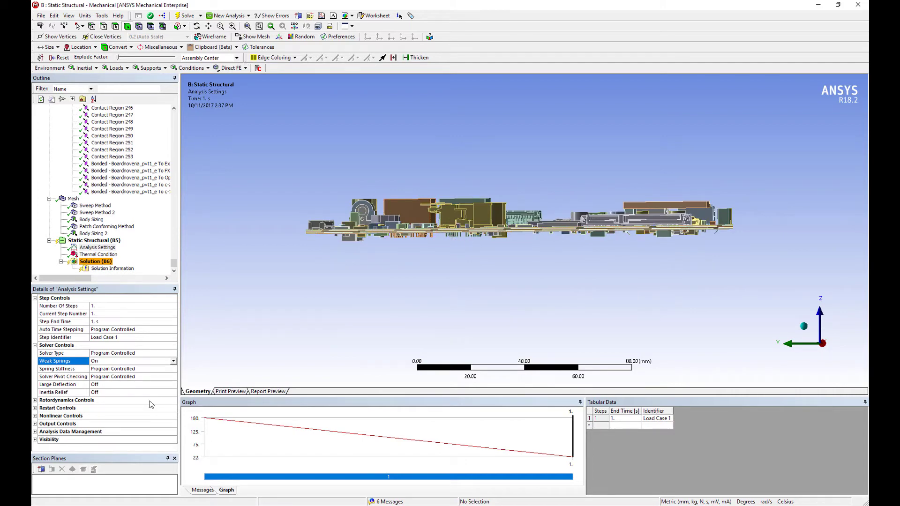
- Set the analysis solver type to Direct
middle_drag(683, 230, 317, 298)
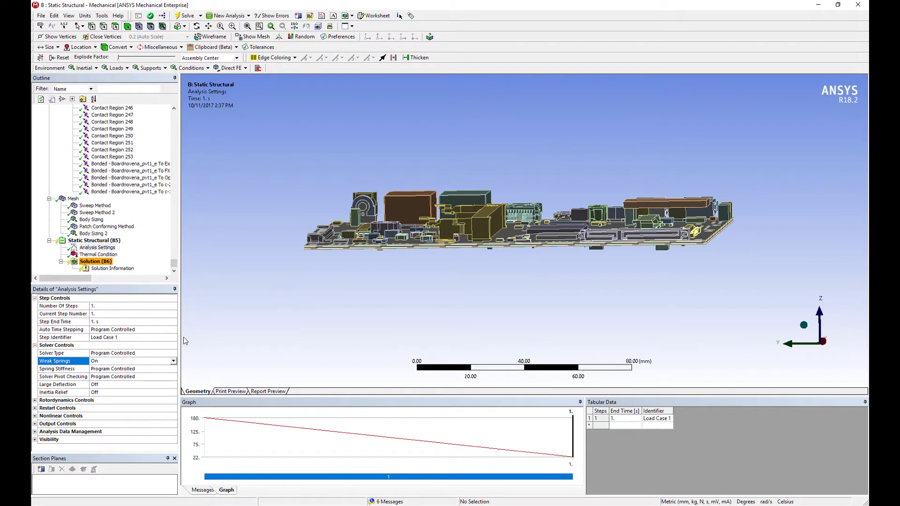
click(174, 353)
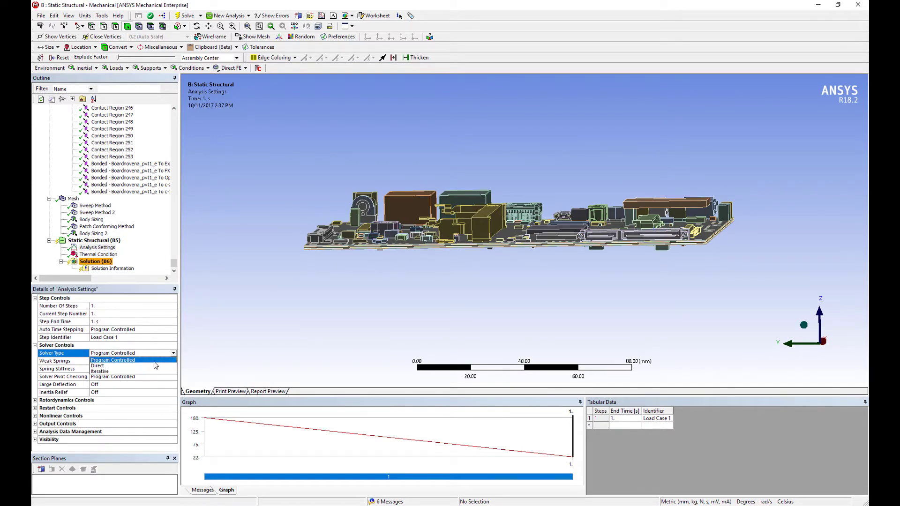
click(132, 369)
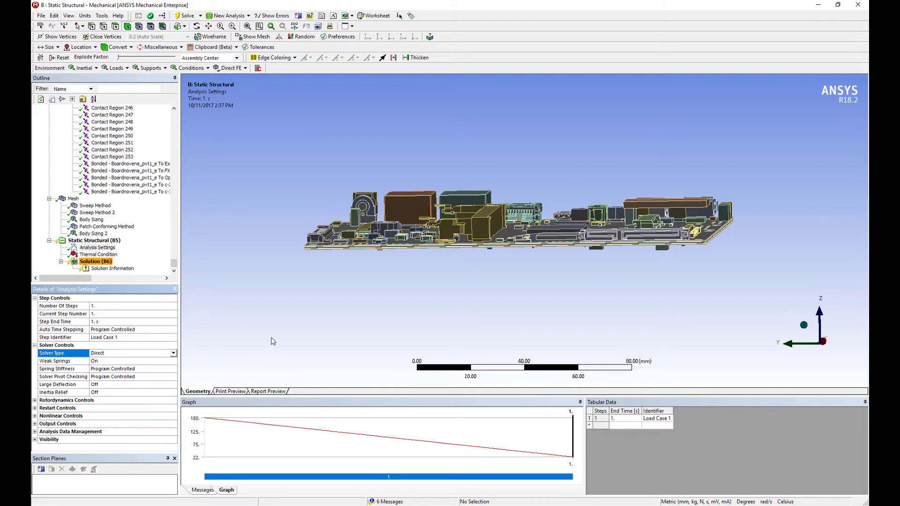
- Inspect the material assignments of an Extruded-31, an Extruded-32 and a Coilcraft-LPS4018 component body on the board
middle_drag(523, 277, 496, 275)
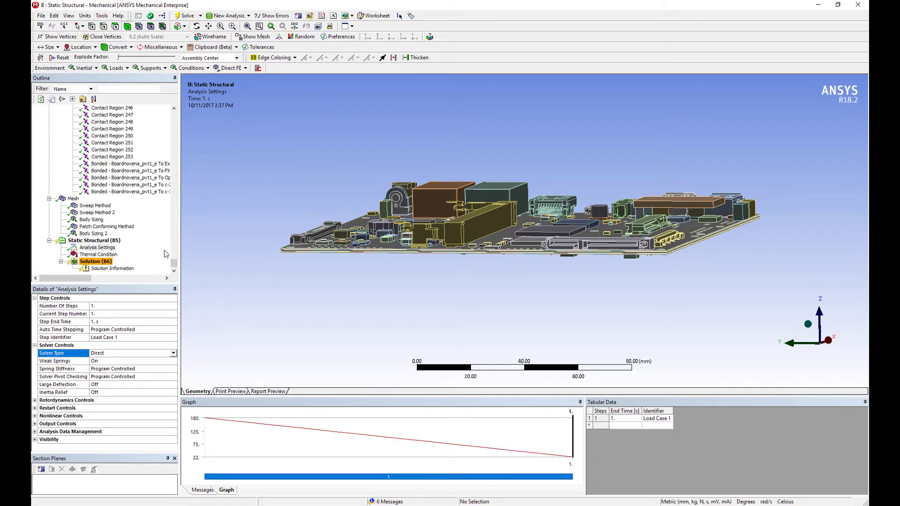
drag(173, 269, 174, 146)
click(103, 164)
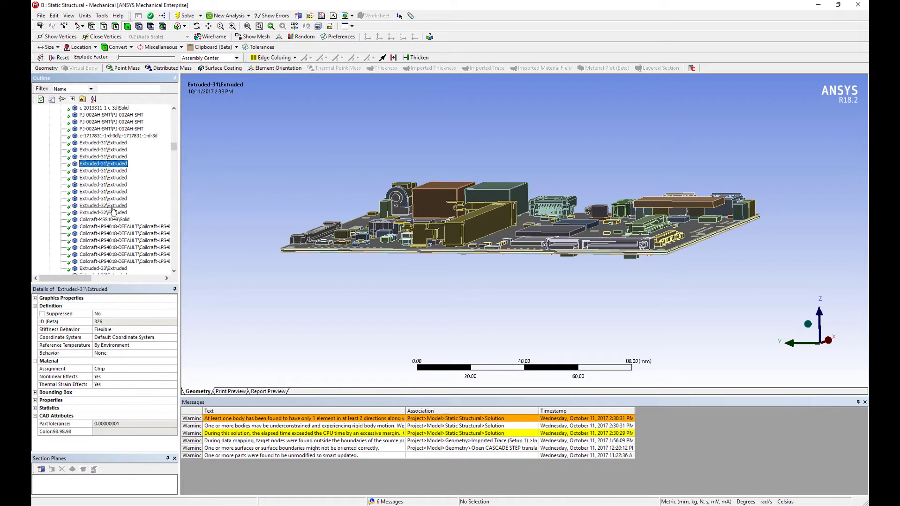
click(110, 205)
click(113, 240)
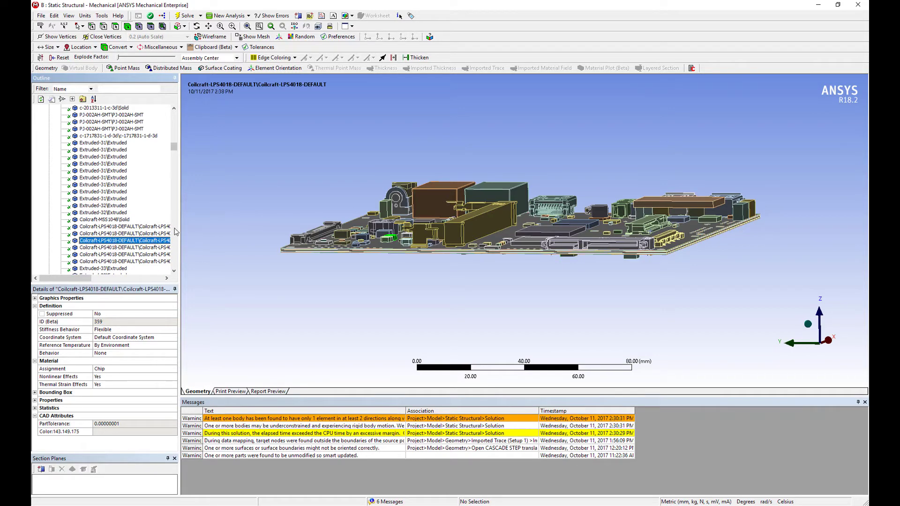
- Display the Imported Trace metal distribution and view it across the board's surface
mouse_move(176, 154)
mouse_down()
mouse_move(179, 241)
mouse_move(179, 186)
mouse_move(178, 195)
mouse_up()
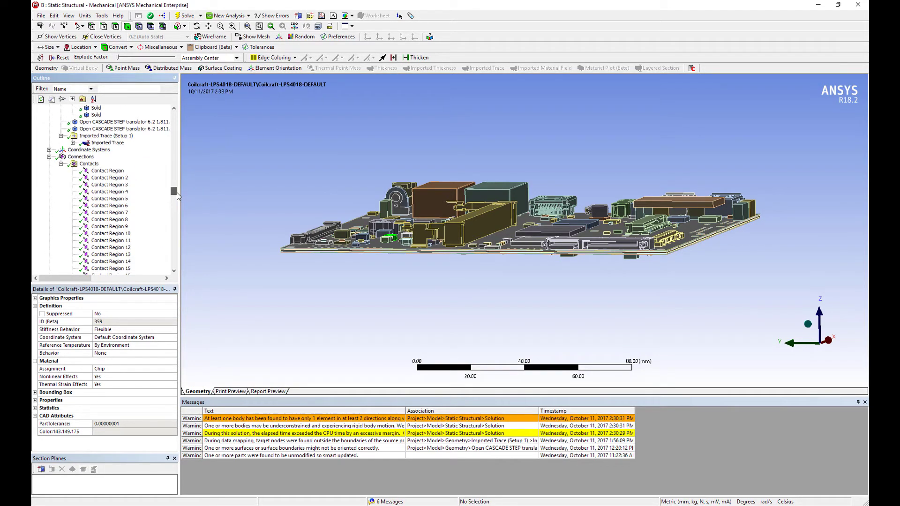
click(111, 145)
middle_drag(497, 220, 524, 263)
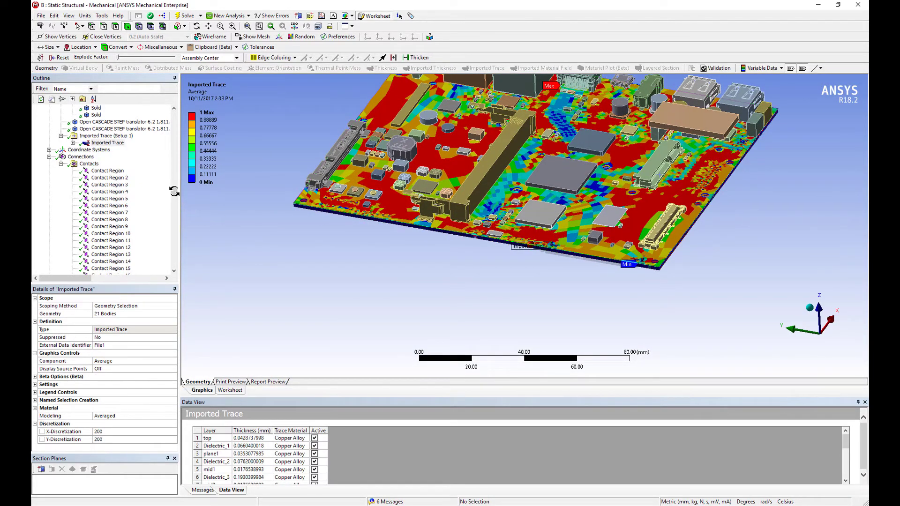
- Solve the static structural analysis of the board
middle_drag(173, 191, 180, 194)
drag(174, 194, 167, 257)
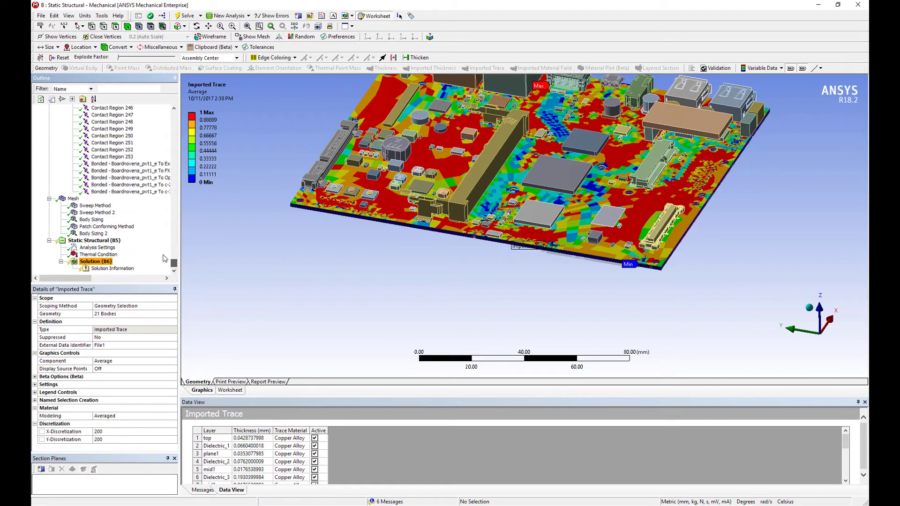
click(93, 261)
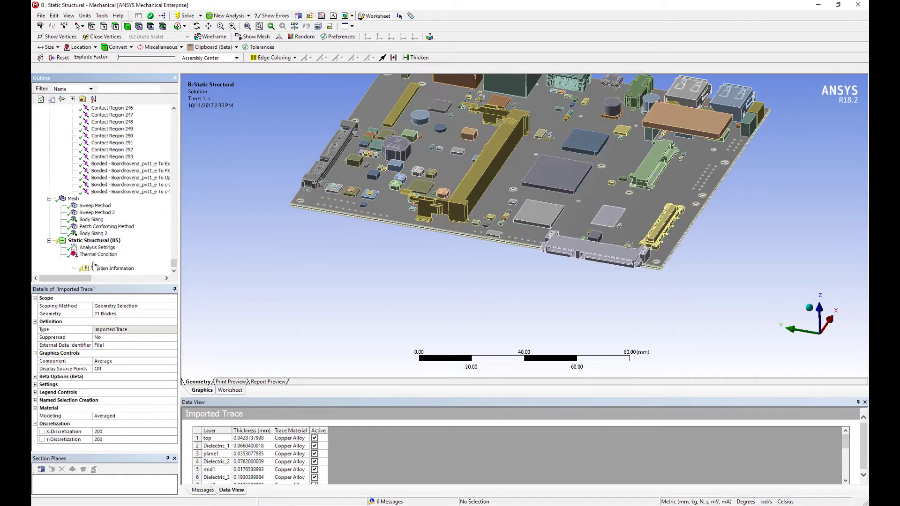
right_click(94, 264)
click(112, 280)
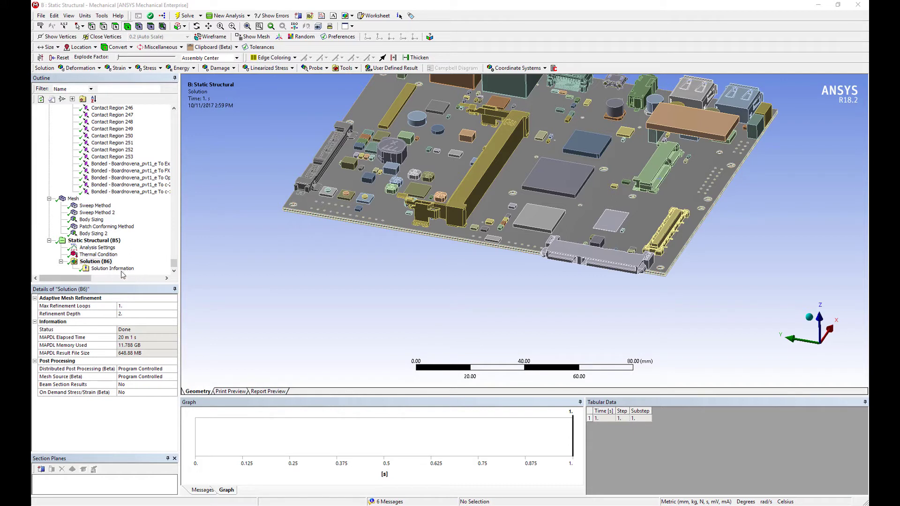
- Add a Total Deformation result for all bodies to the solution and evaluate it
right_click(100, 264)
mouse_move(157, 272)
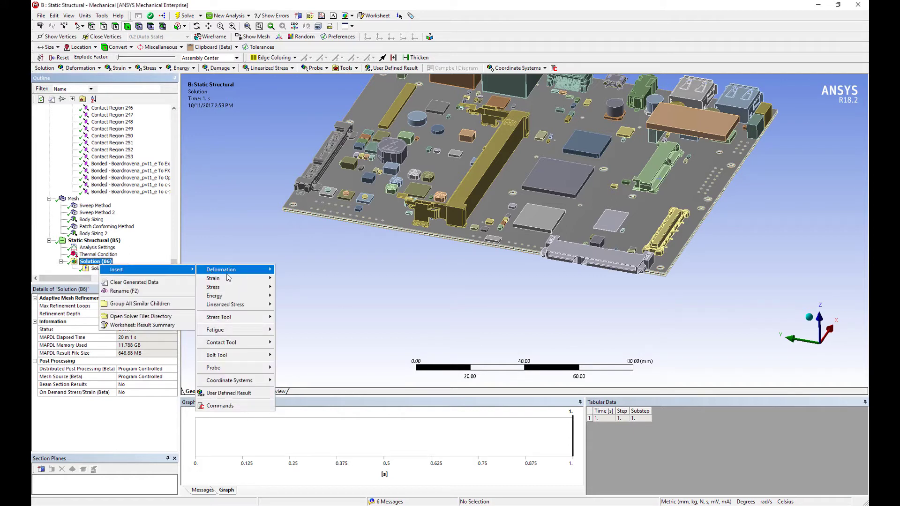
mouse_move(253, 270)
click(285, 270)
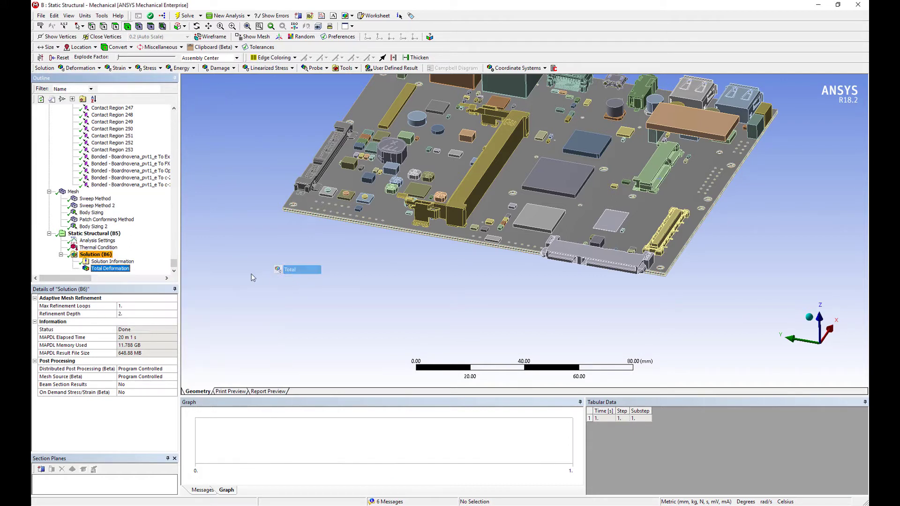
right_click(104, 269)
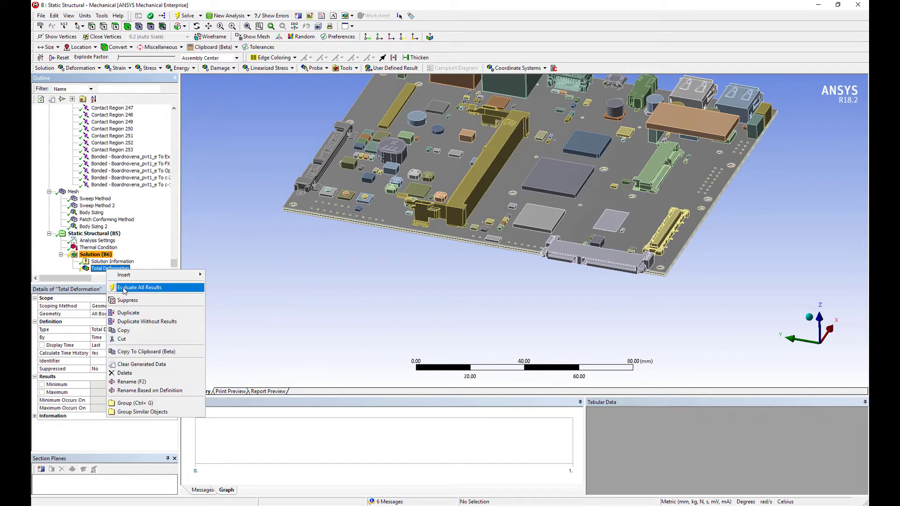
click(125, 290)
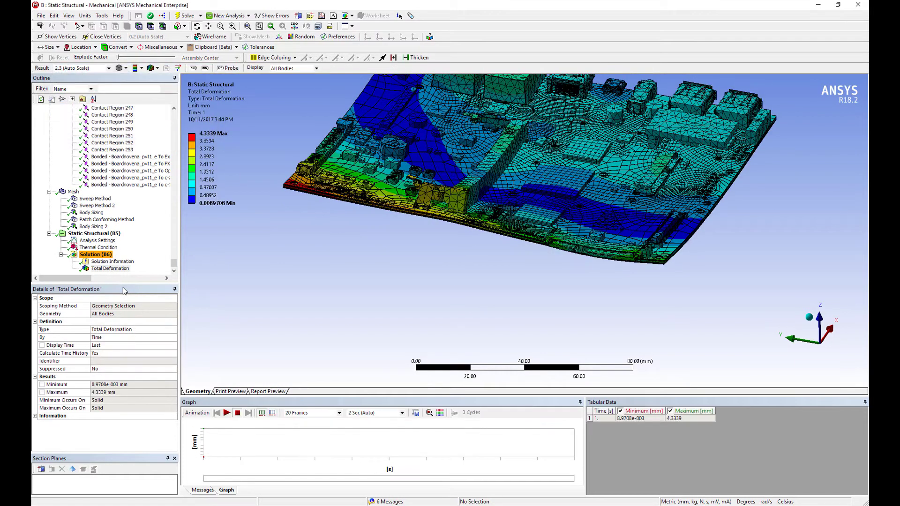
- Animate the total deformation and examine the board's warping from the side, at an angle and from above
drag(437, 313, 428, 217)
click(228, 414)
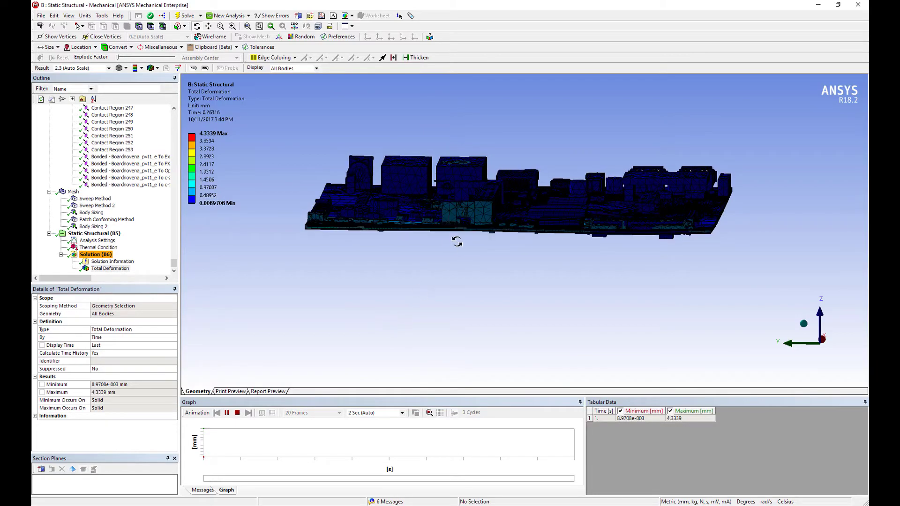
drag(512, 233, 497, 257)
middle_drag(497, 257, 405, 321)
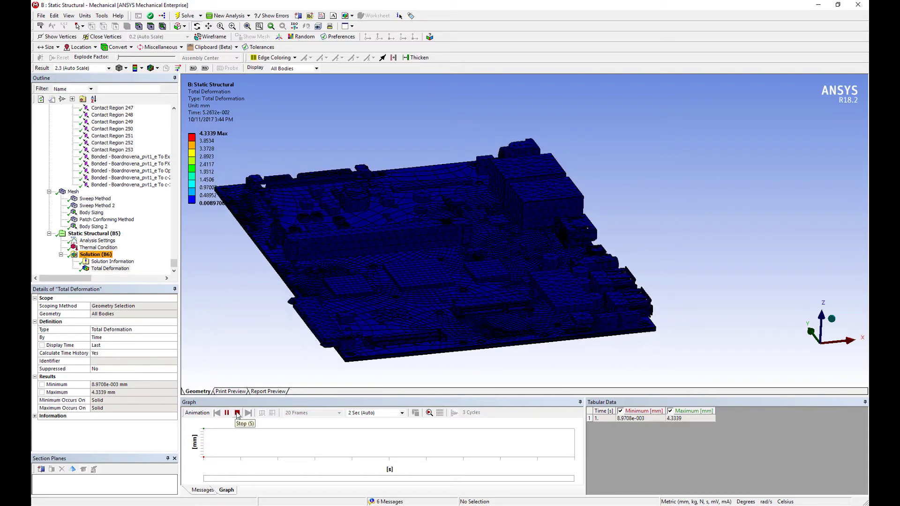
shift+middle_drag(424, 317, 542, 97)
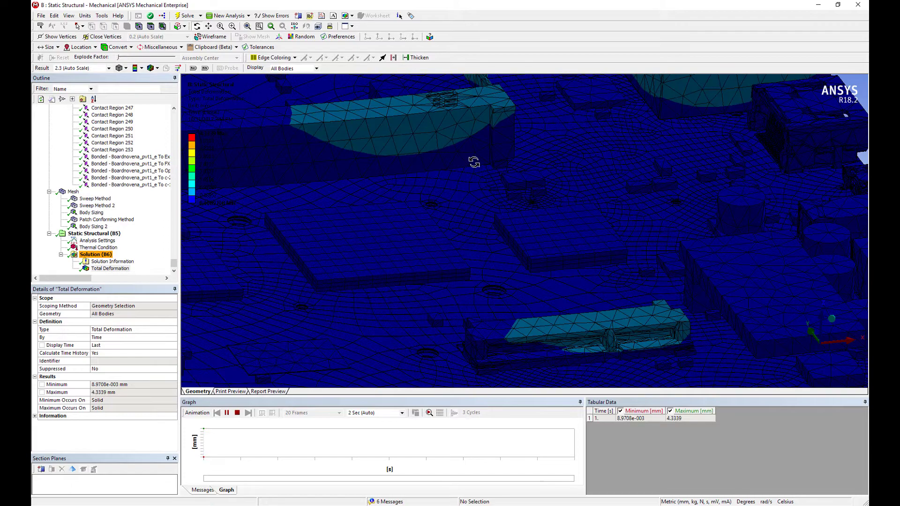
middle_drag(473, 162, 413, 304)
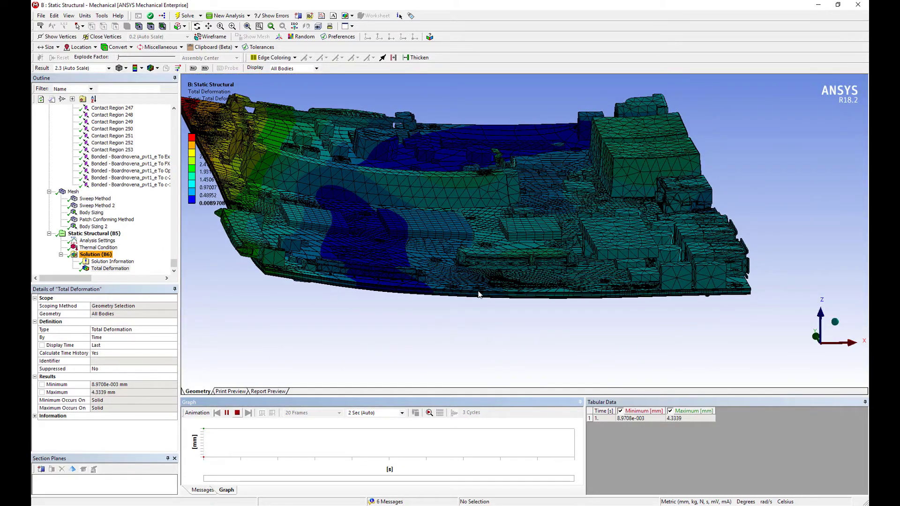
middle_drag(420, 277, 395, 314)
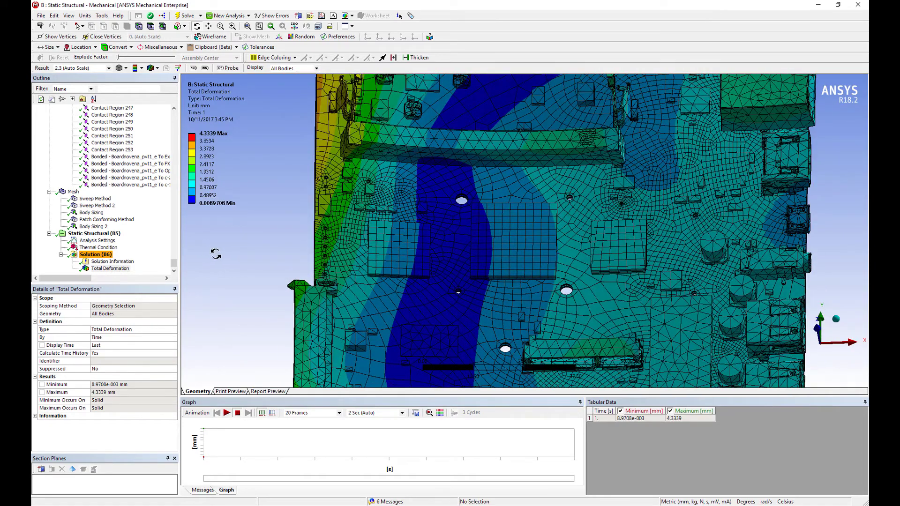
- Compare the plain board model with the Total Deformation contours around the square chips in the middle of the board
drag(174, 264, 183, 114)
click(69, 114)
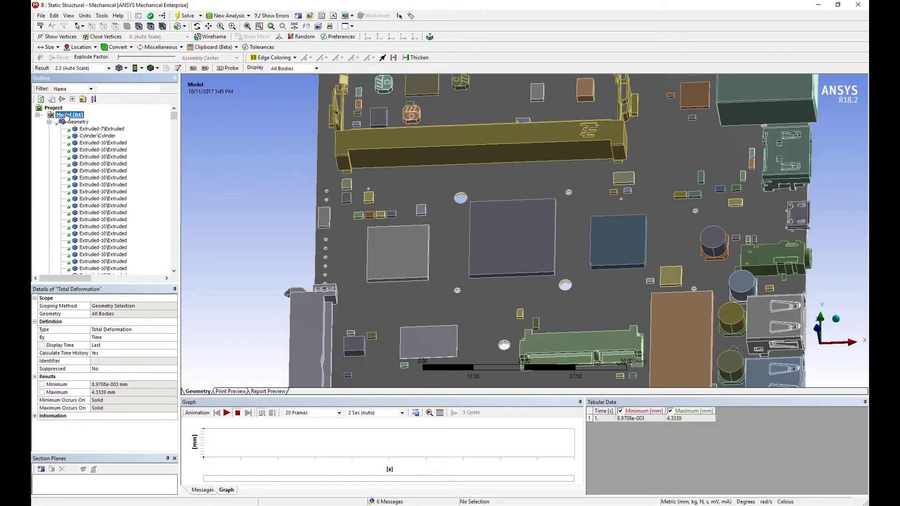
middle_drag(412, 236, 414, 245)
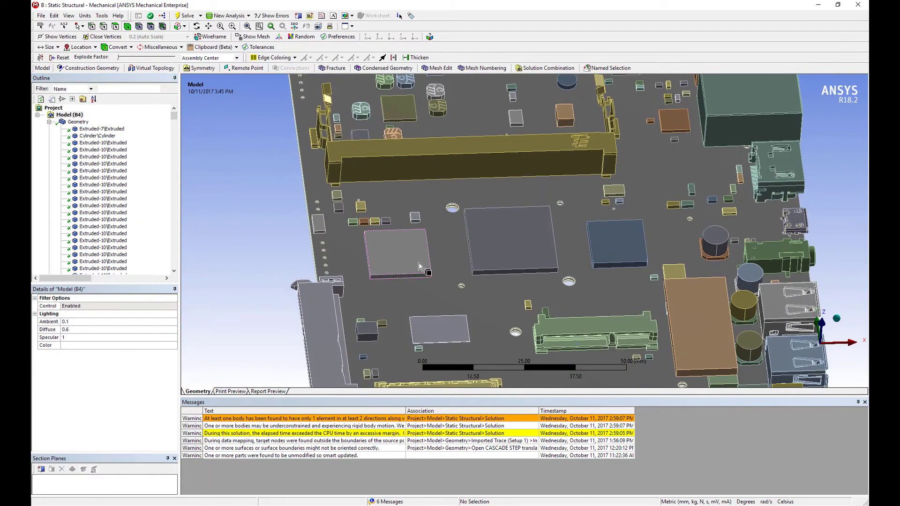
drag(177, 118, 177, 264)
click(110, 268)
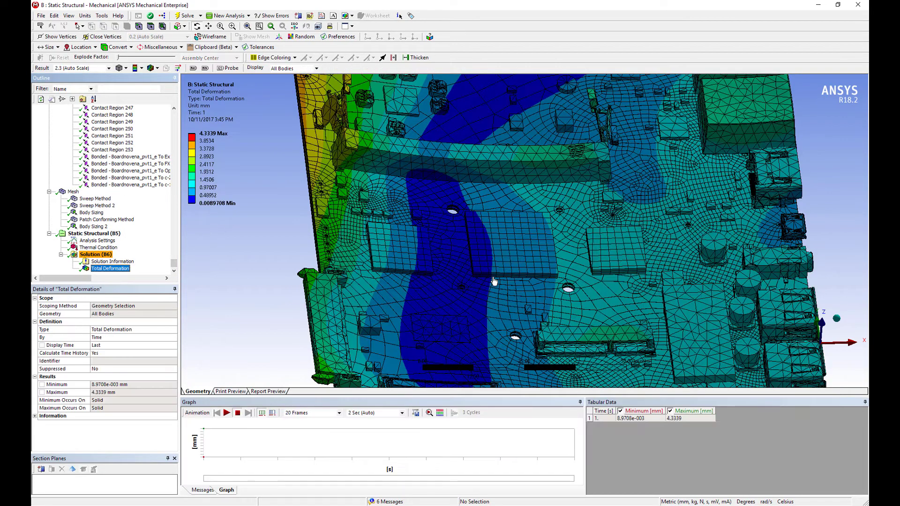
middle_drag(500, 252, 485, 260)
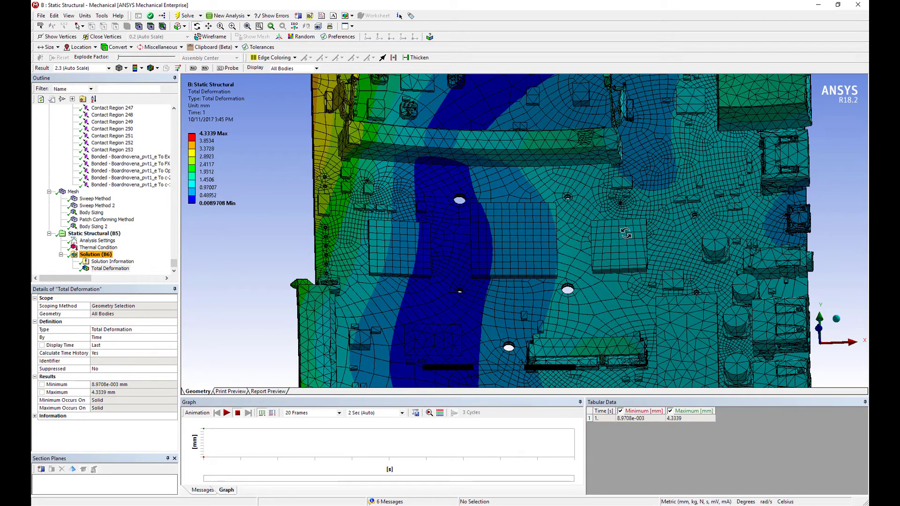
mouse_move(625, 255)
mouse_down()
mouse_move(617, 237)
mouse_move(608, 251)
mouse_move(623, 273)
mouse_up()
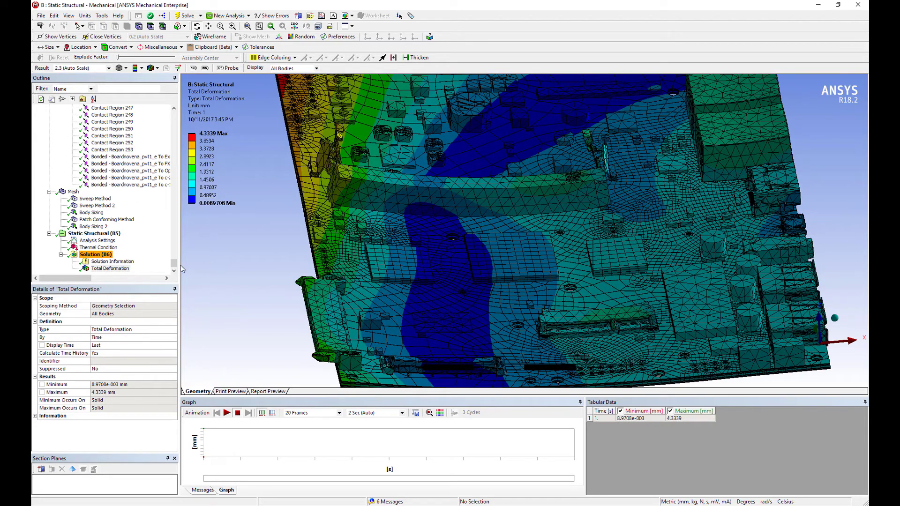
- Add construction geometry to the model and insert a two-point path in it
drag(174, 263, 172, 106)
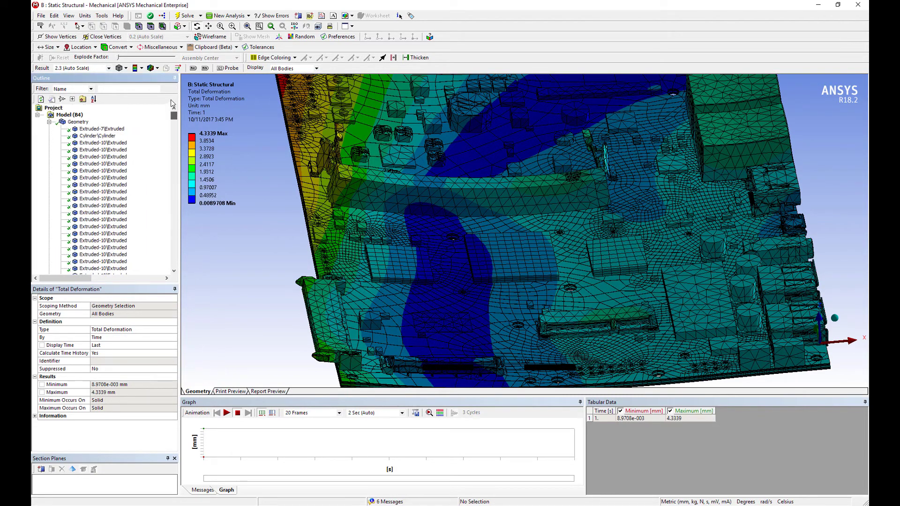
click(71, 115)
click(93, 68)
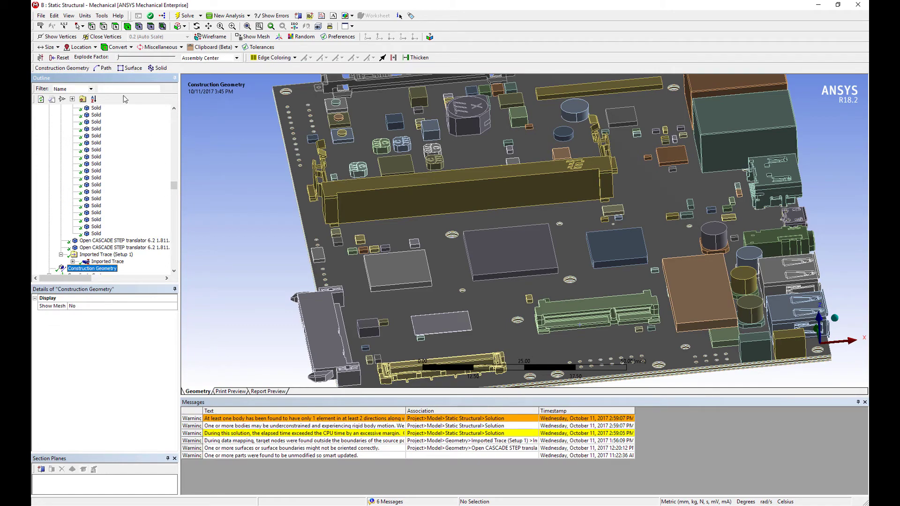
click(100, 68)
- Run the path between opposite corner edges of the light-grey square chip, from (13, 64.4, 2.3959) to (28, 49.4, 2.3959) mm
scroll(416, 204, up, 4)
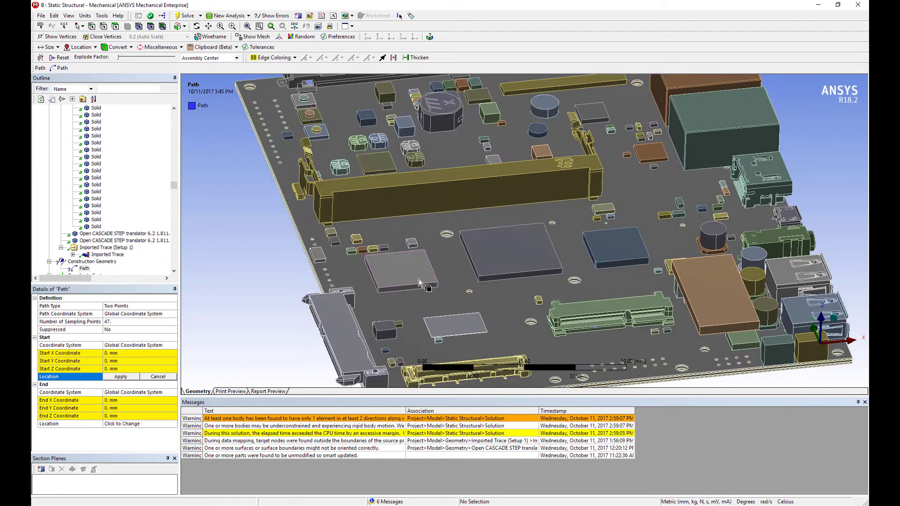
middle_drag(417, 203, 355, 233)
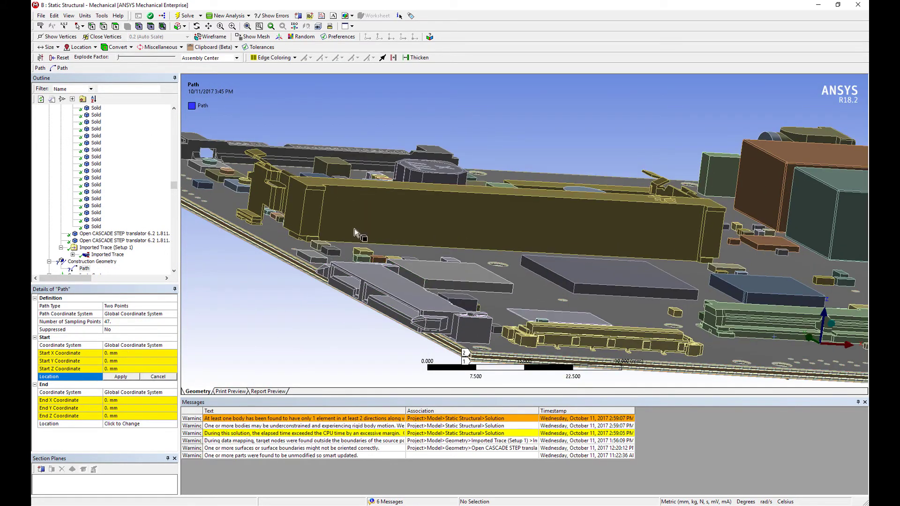
scroll(408, 281, up, 3)
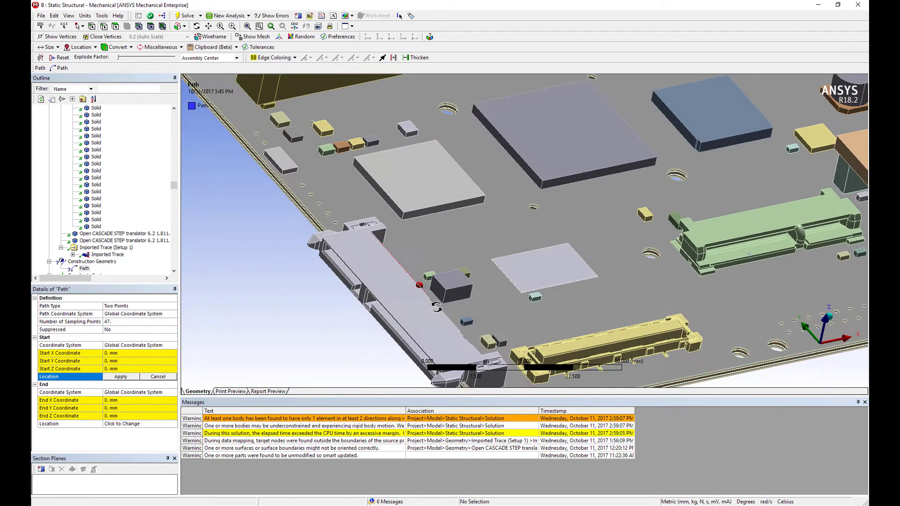
scroll(421, 211, up, 3)
shift+middle_drag(433, 159, 434, 152)
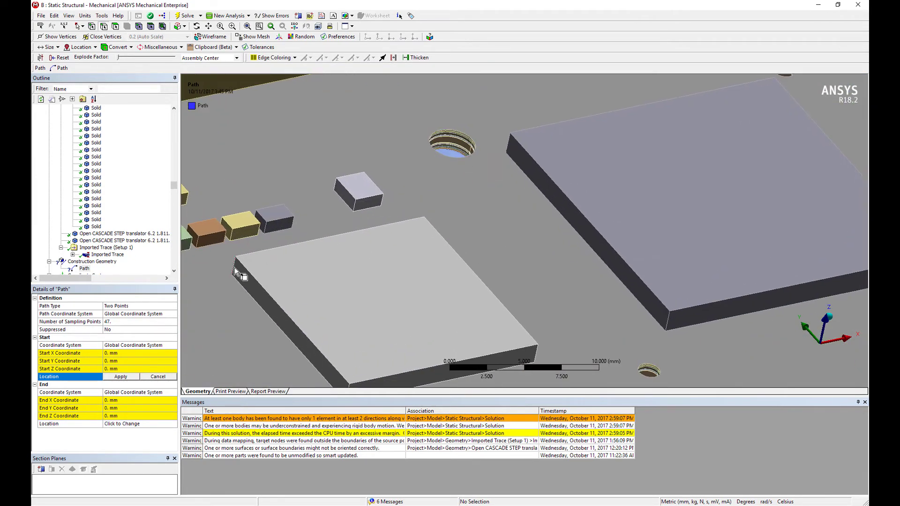
click(235, 269)
click(121, 376)
click(121, 424)
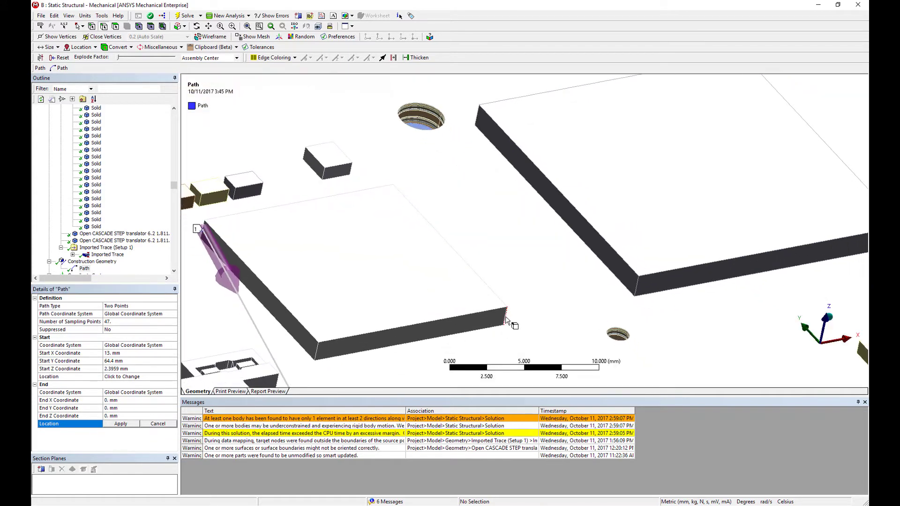
click(506, 320)
click(120, 423)
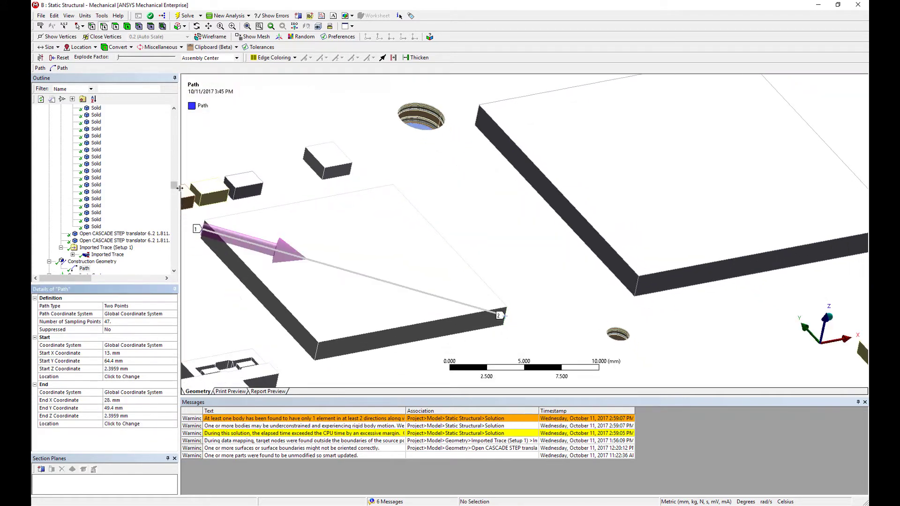
- Insert a second Total Deformation result in the solution
drag(174, 187, 177, 274)
click(95, 254)
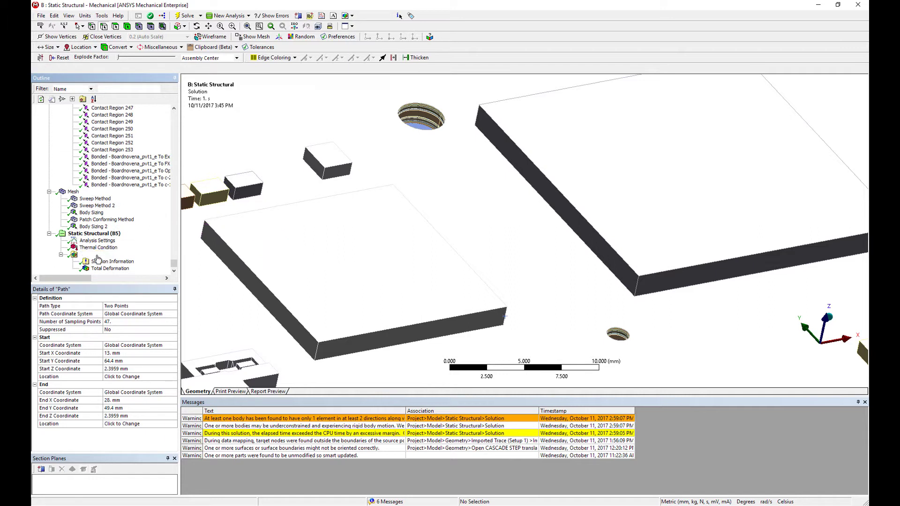
right_click(97, 255)
mouse_move(130, 262)
mouse_move(225, 261)
click(287, 262)
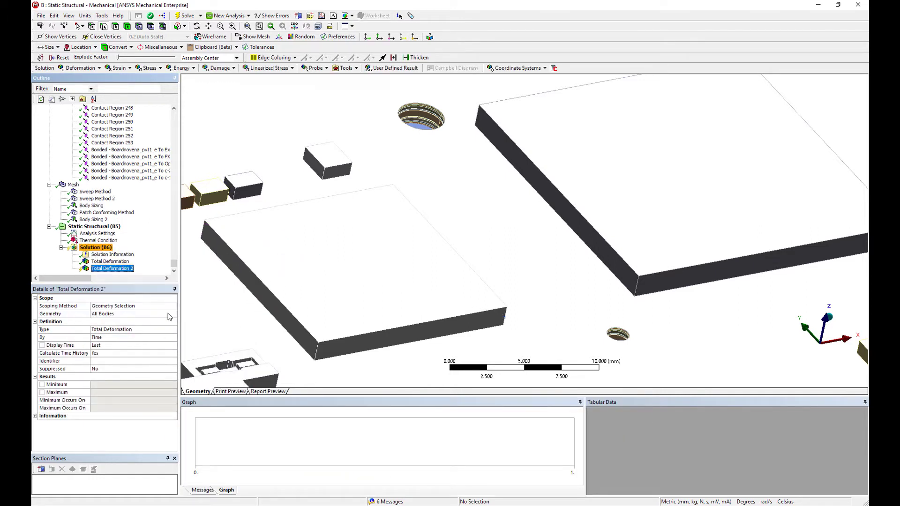
- Set the second Total Deformation result's scoping method to Path and assign the chip's diagonal path
click(141, 306)
click(173, 305)
click(174, 318)
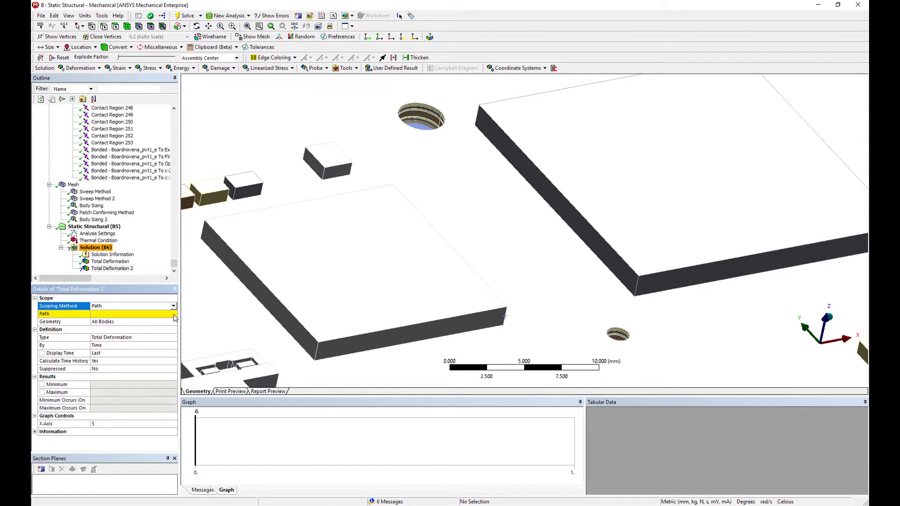
click(166, 322)
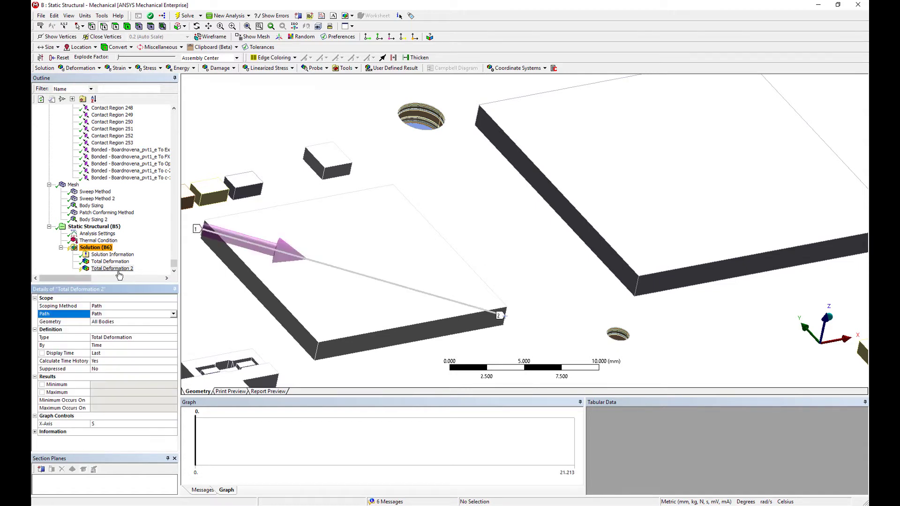
- Evaluate the path-based Total Deformation result and enlarge its graph and data table for reading
right_click(119, 272)
click(150, 290)
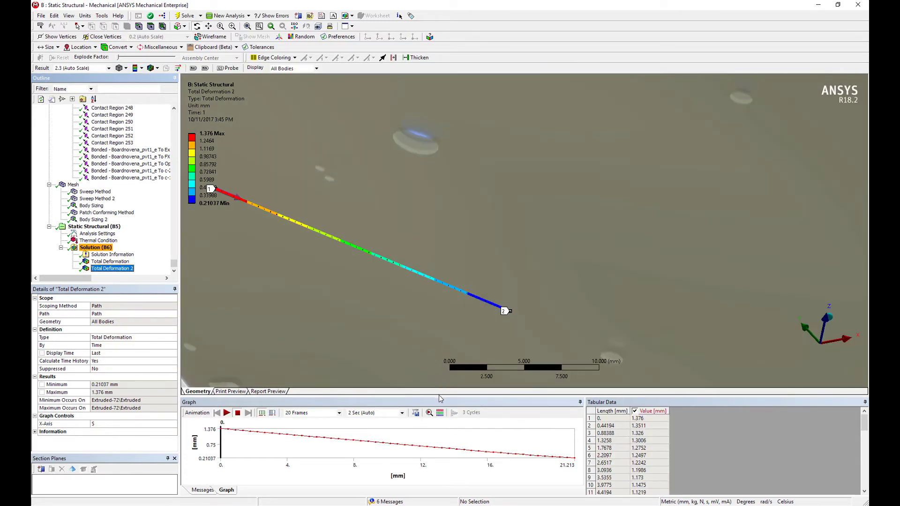
drag(439, 397, 444, 300)
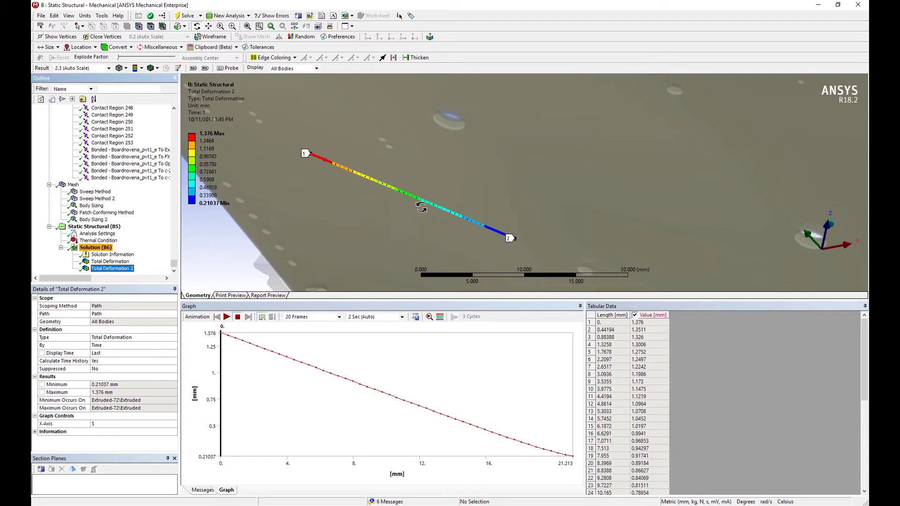
- Select the three square chips near the board's centre and go to the contacts for the selected bodies
shift+middle_drag(453, 183, 441, 295)
shift+middle_drag(492, 183, 496, 234)
middle_drag(514, 159, 513, 281)
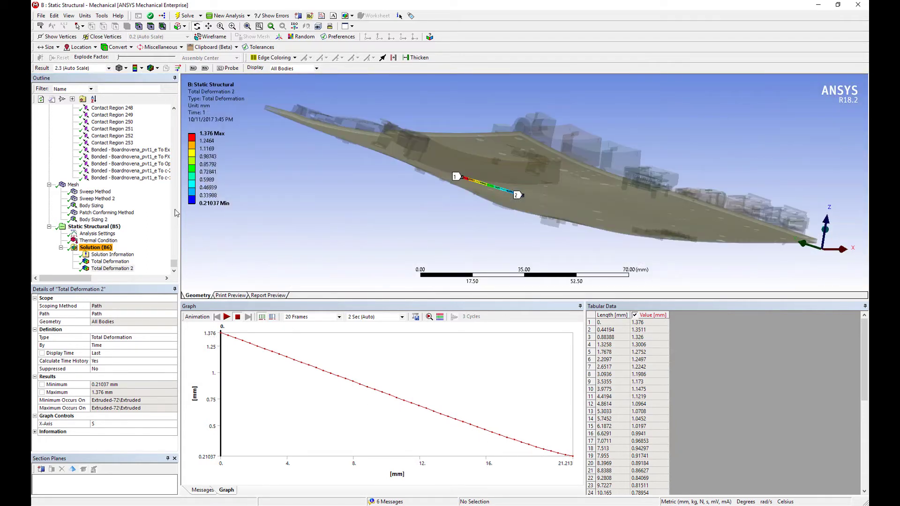
click(93, 227)
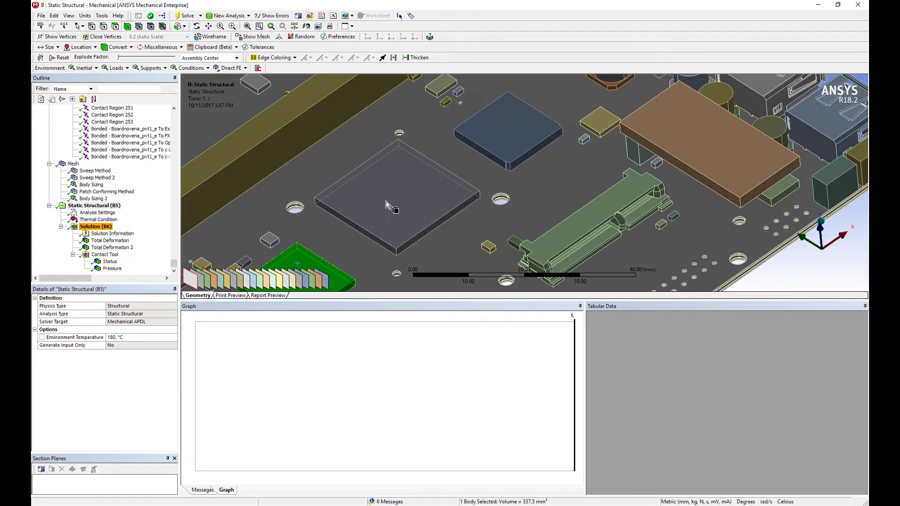
ctrl+click(393, 207)
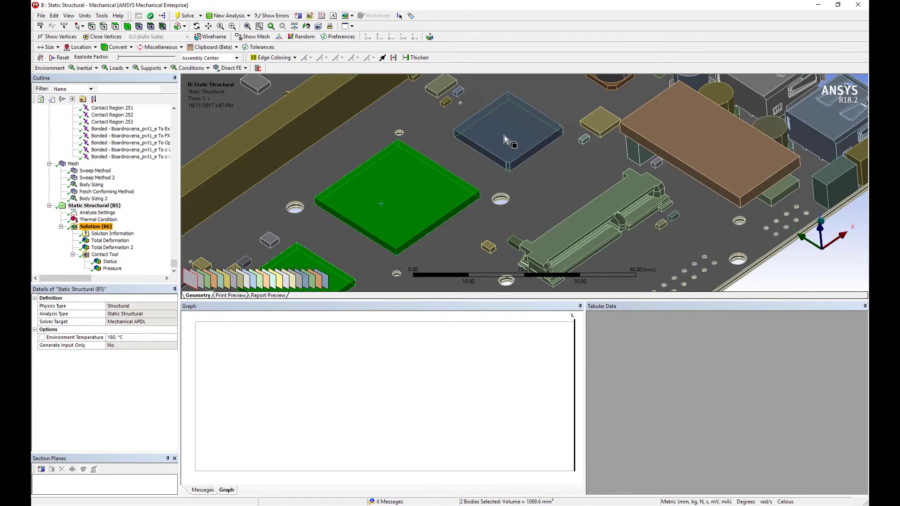
ctrl+click(481, 150)
right_click(481, 150)
mouse_move(508, 162)
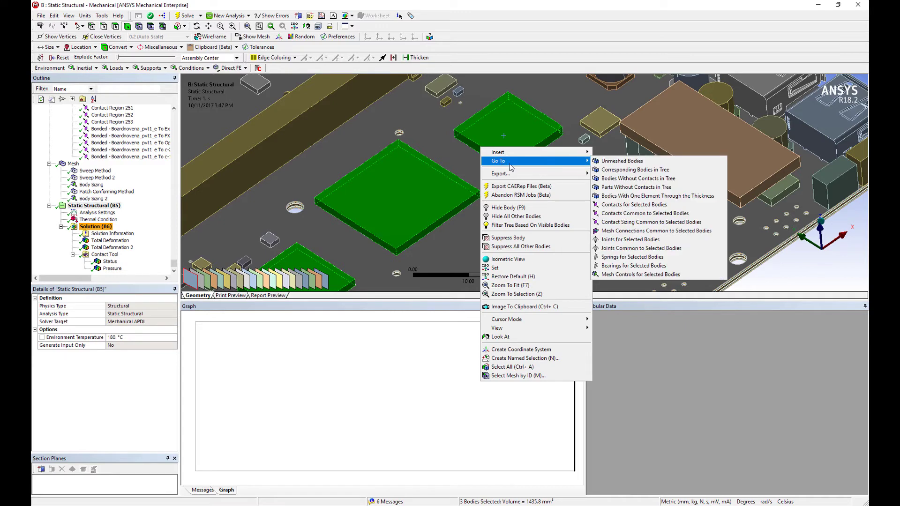
click(634, 205)
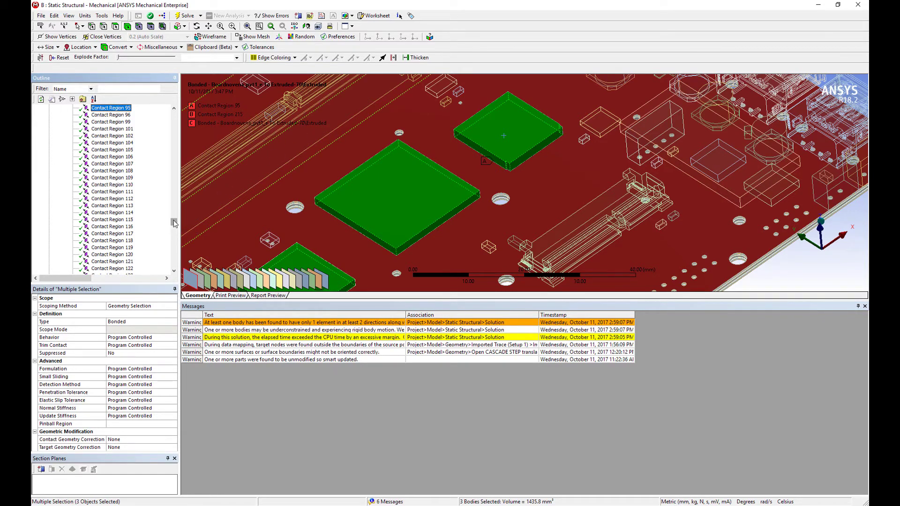
- Clear all contact regions in the Contact Tool and include the bonded contact from Boardnovena_pvt1_e to Extruded-70
drag(173, 223, 174, 263)
click(106, 255)
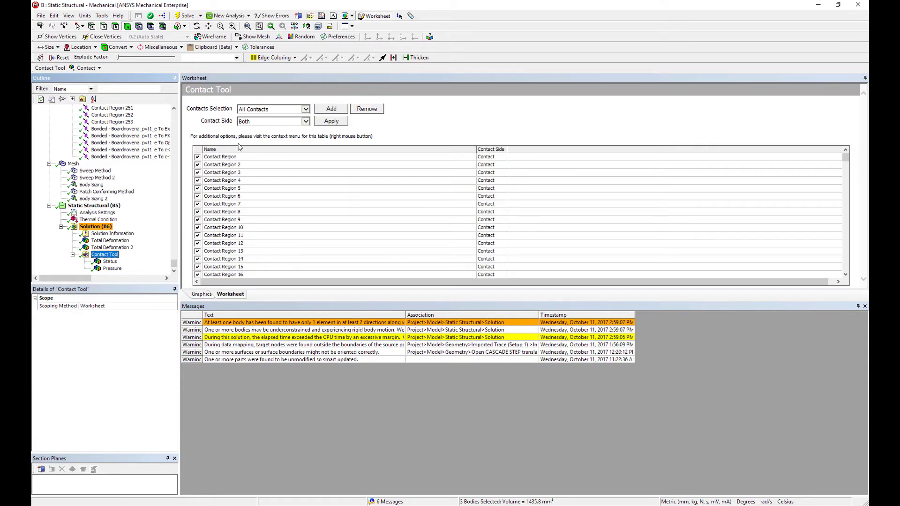
click(198, 150)
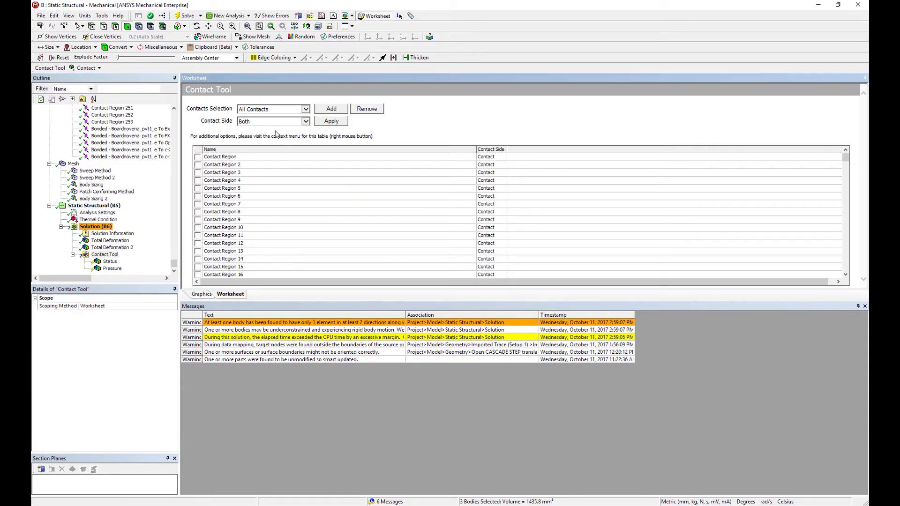
scroll(241, 210, down, 3)
scroll(242, 210, down, 10)
scroll(234, 210, up, 2)
drag(849, 203, 847, 271)
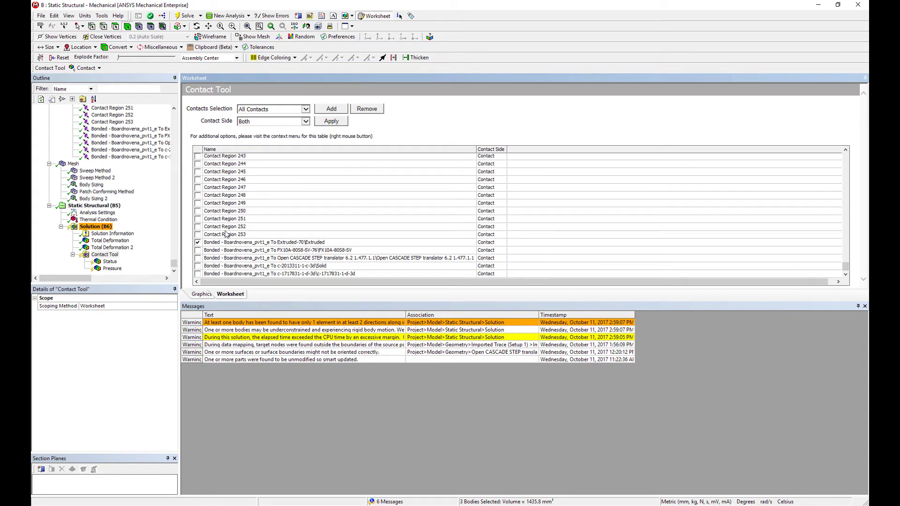
scroll(226, 235, up, 17)
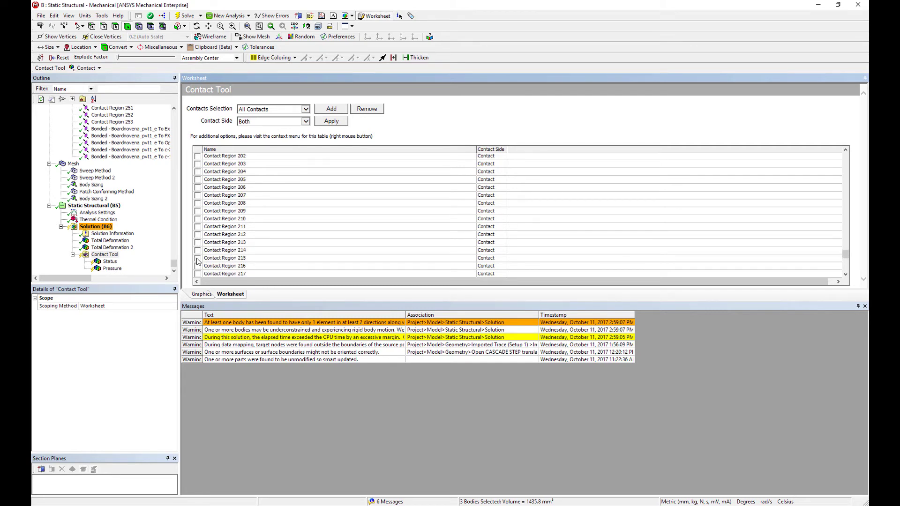
- Look up the contacts for the three selected chips again to identify their contact regions
click(200, 294)
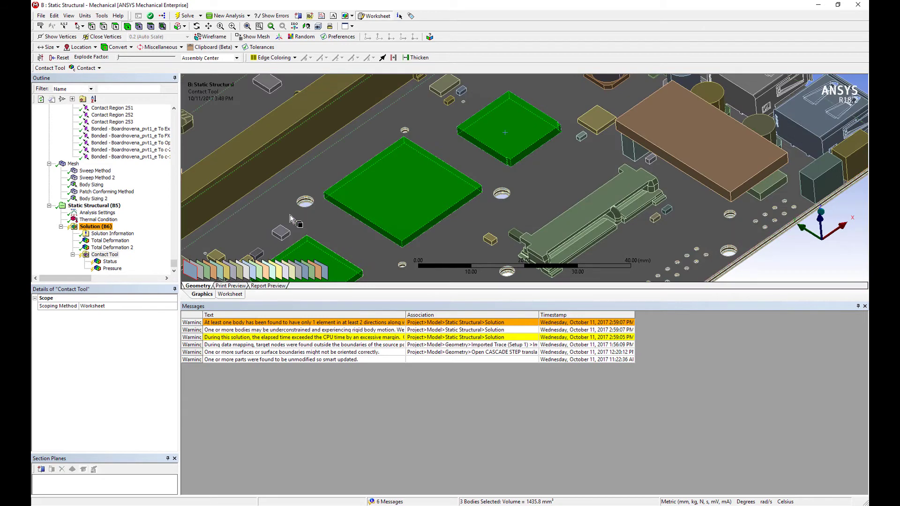
right_click(376, 193)
mouse_move(421, 207)
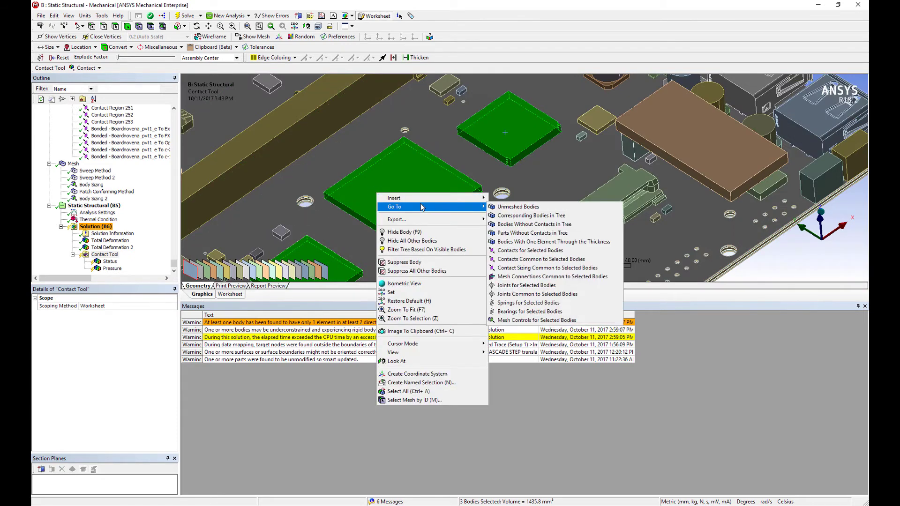
click(555, 251)
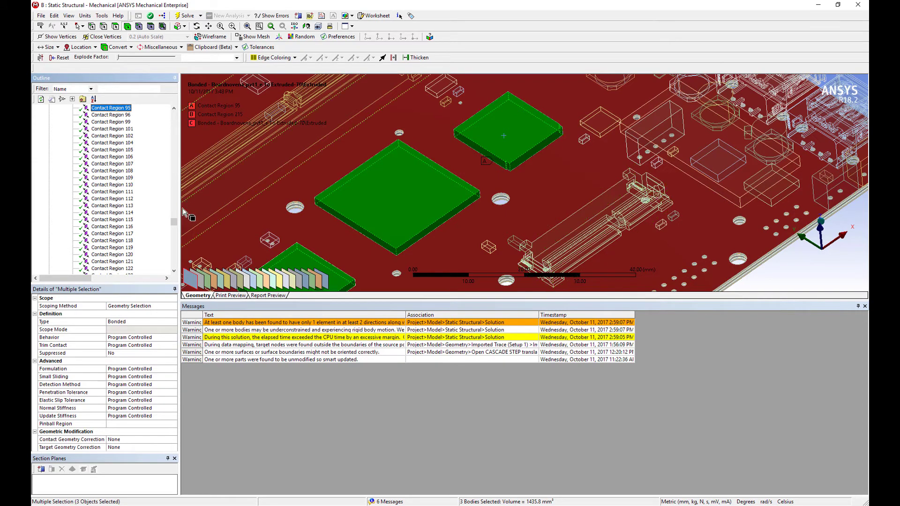
drag(174, 221, 176, 281)
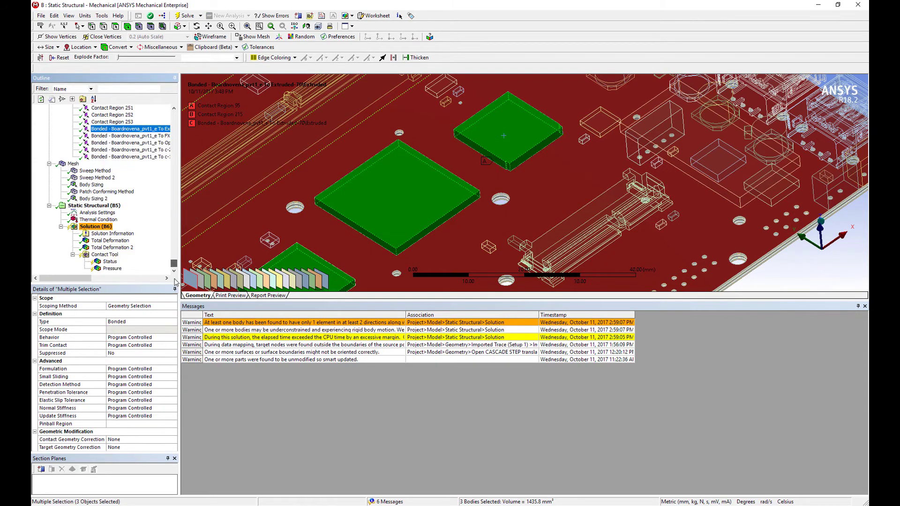
- Apply the contact side Both in the Contact Tool worksheet and evaluate the tool's Status and Pressure results
click(106, 255)
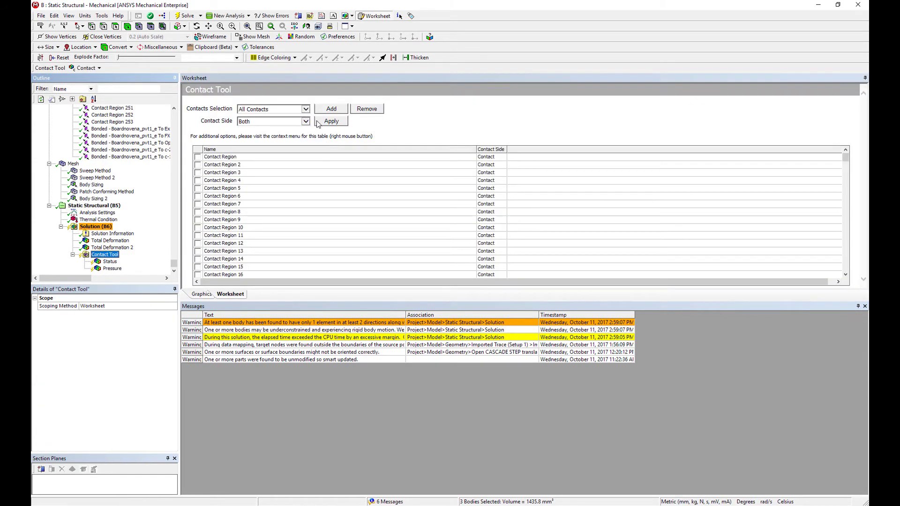
scroll(450, 180, down, 20)
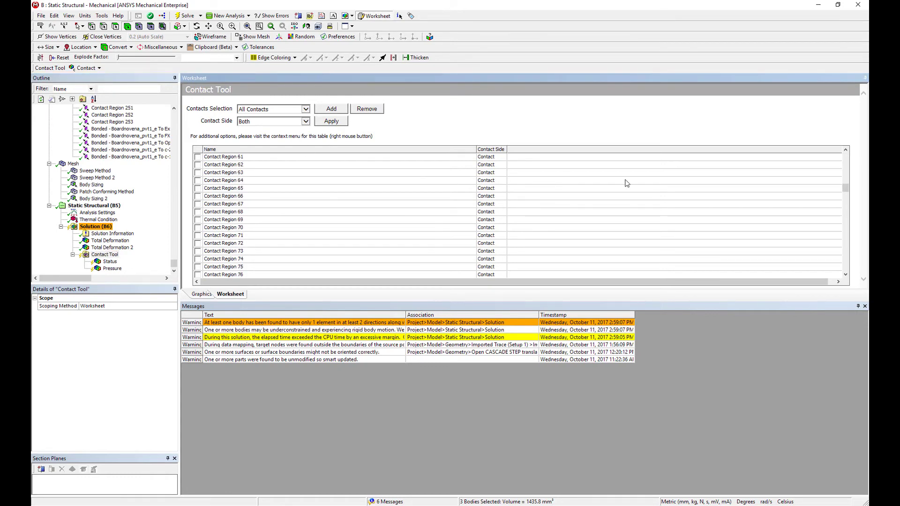
drag(849, 197, 853, 227)
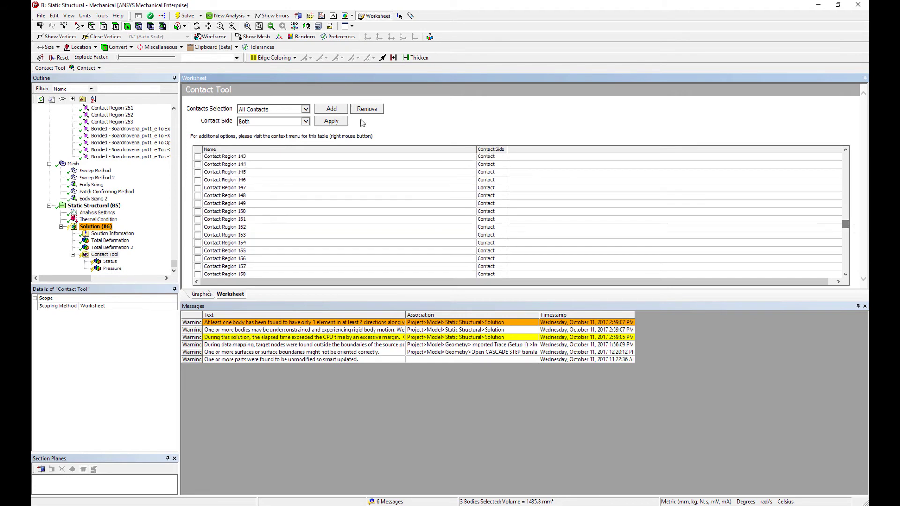
click(331, 121)
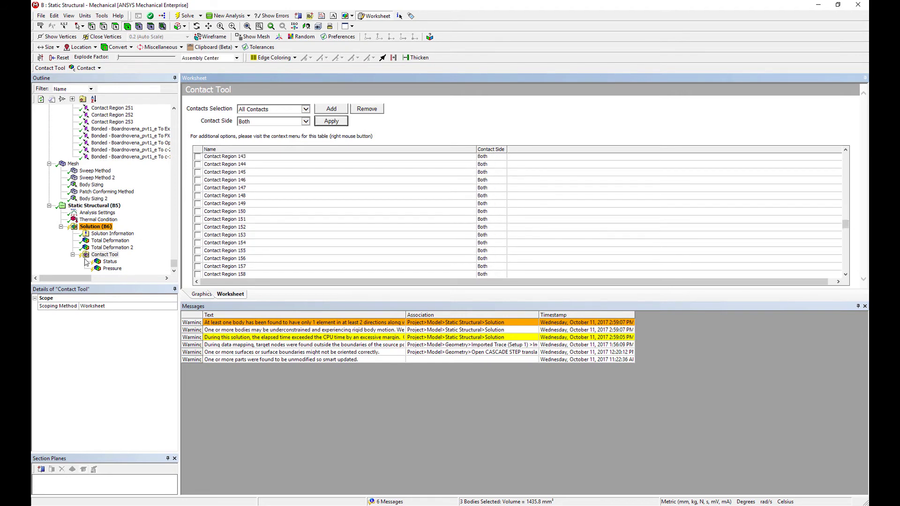
right_click(96, 255)
click(123, 275)
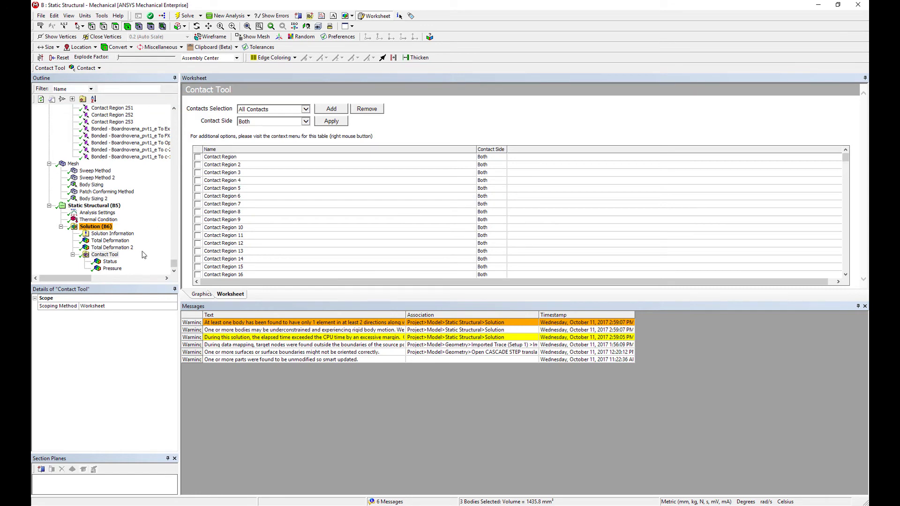
- Examine the Contact Tool's Status and Pressure results at the three chip interfaces
click(109, 265)
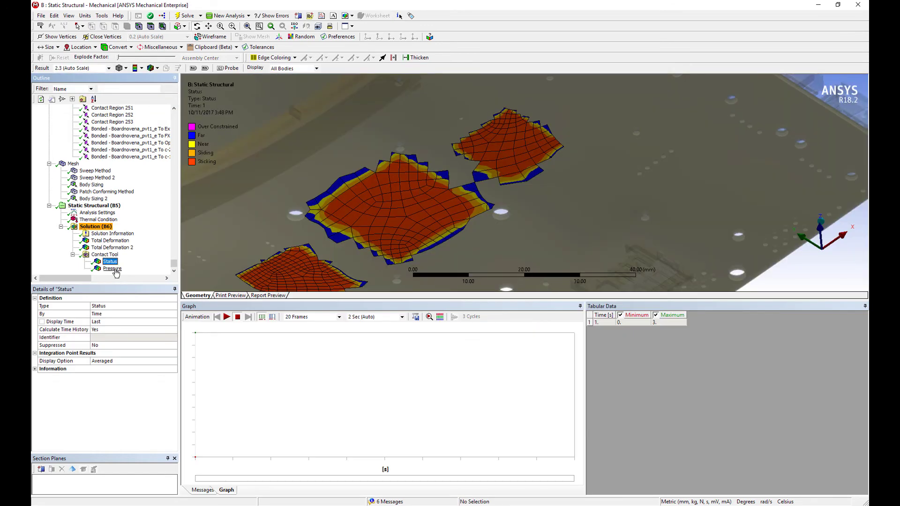
click(113, 269)
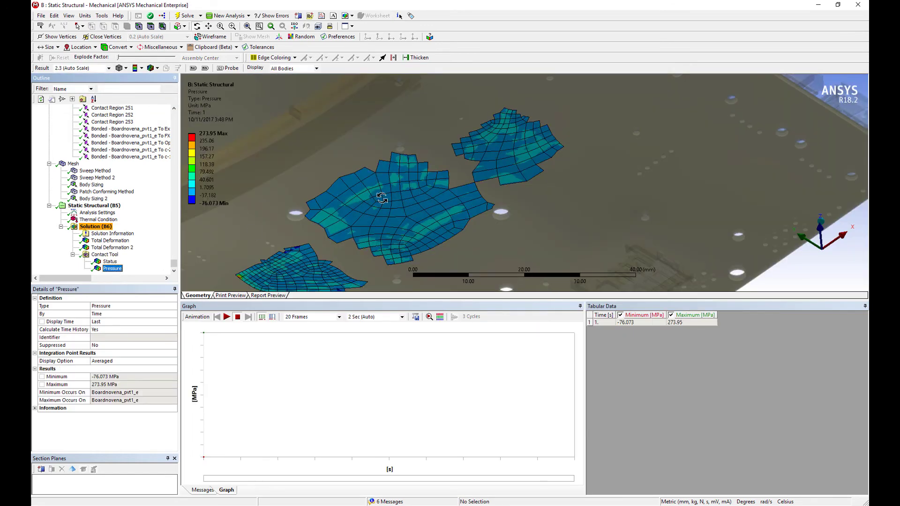
drag(381, 217, 448, 137)
middle_drag(444, 190, 397, 203)
scroll(397, 189, down, 3)
ctrl+middle_drag(442, 166, 425, 193)
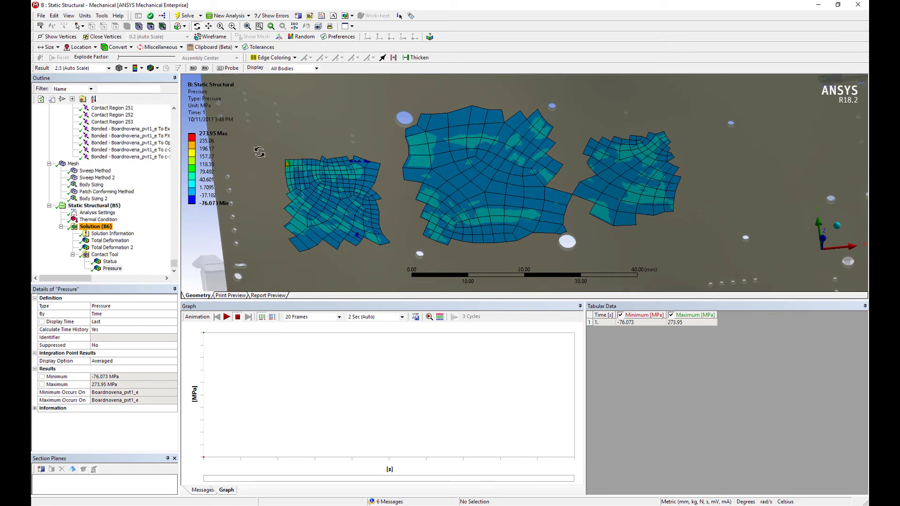
- Set the upper limit of the Pressure legend's second-highest band to 0 MPa and inspect the pressure distribution beneath the chips
click(205, 141)
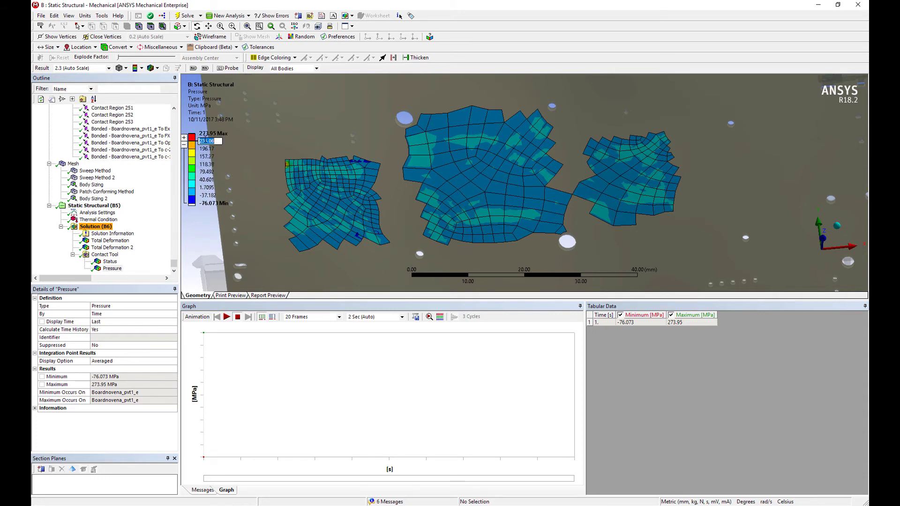
key(Return)
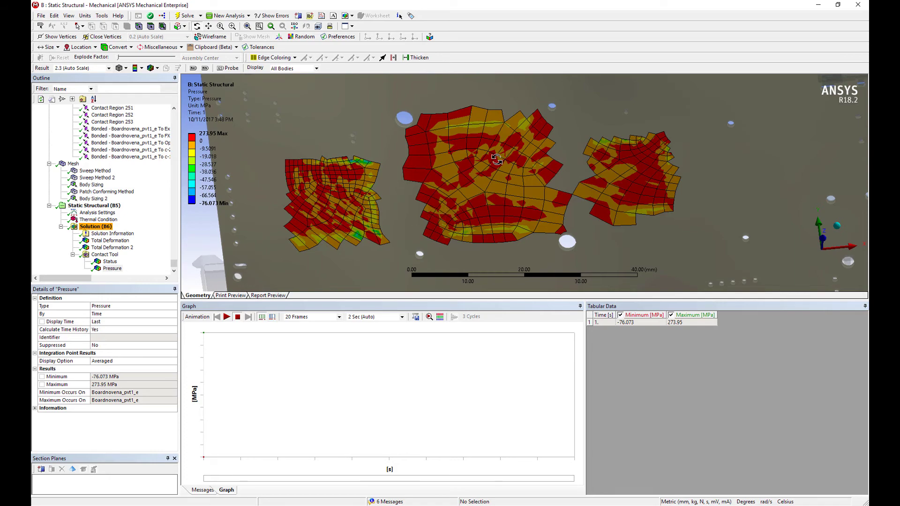
middle_drag(497, 162, 449, 131)
scroll(450, 130, up, 5)
scroll(450, 131, down, 3)
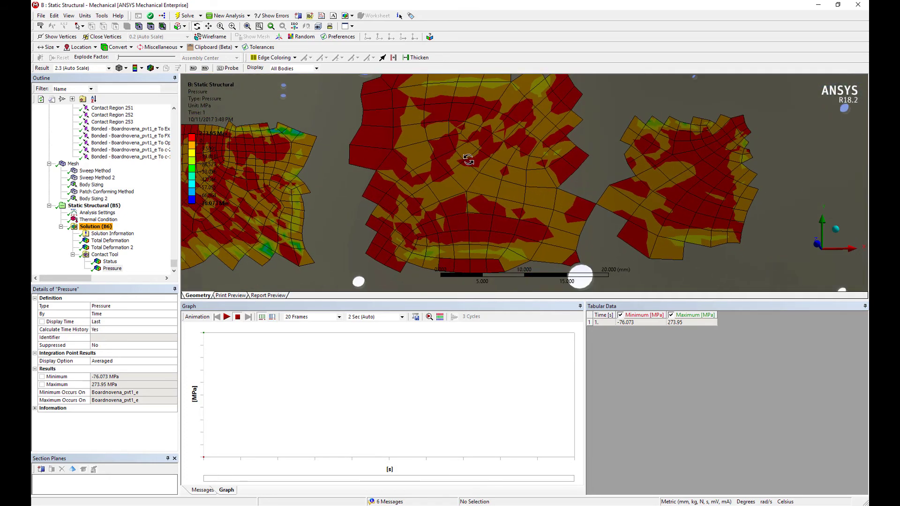
drag(371, 136, 314, 174)
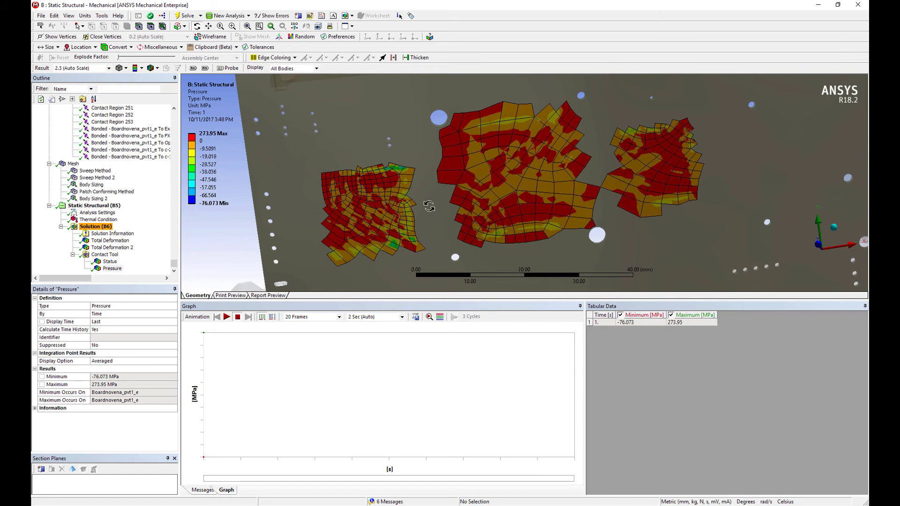
drag(465, 181, 513, 236)
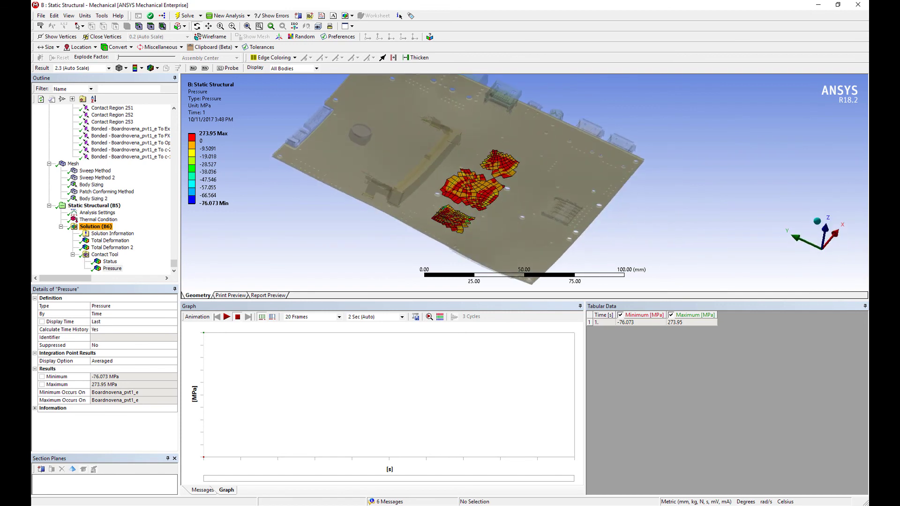